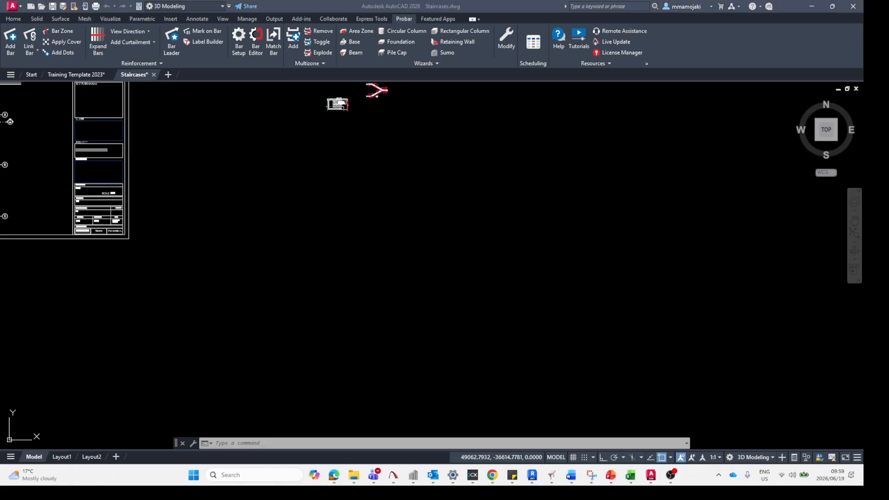
Switch to File Explorer and browse to C:\PROKON\Probar2D to locate the BS_Prokon2.dwg titleblock drawing
{"action": "key", "text": "super+d"}
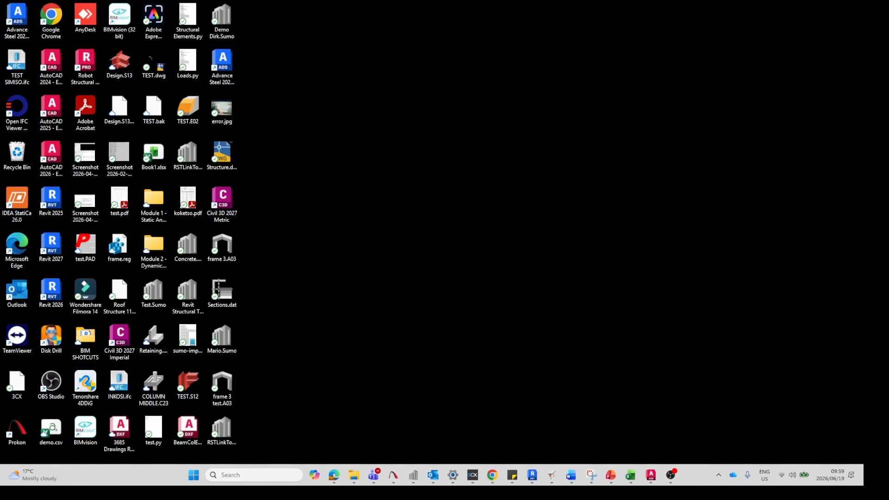
{"action": "key", "text": "super+d"}
{"action": "left_click_drag", "start_coordinate": [0, 134], "coordinate": [287, 91]}
{"action": "double_click", "coordinate": [287, 91]}
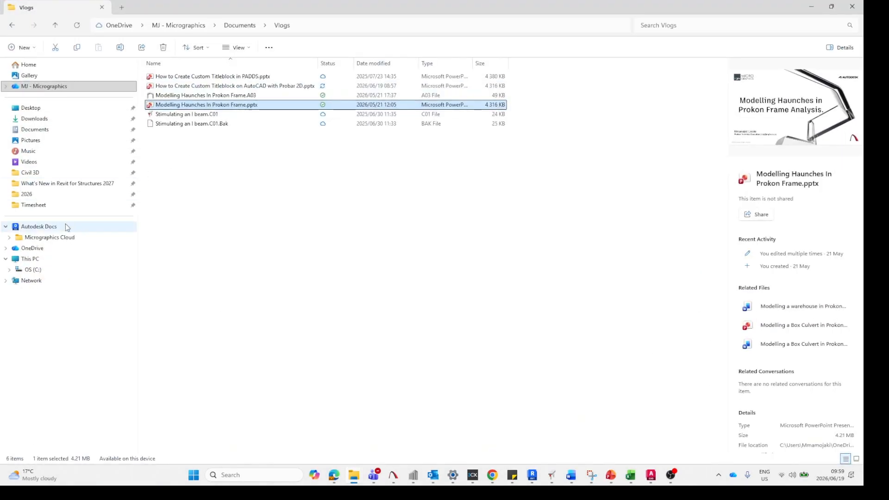
{"action": "left_click", "coordinate": [33, 269]}
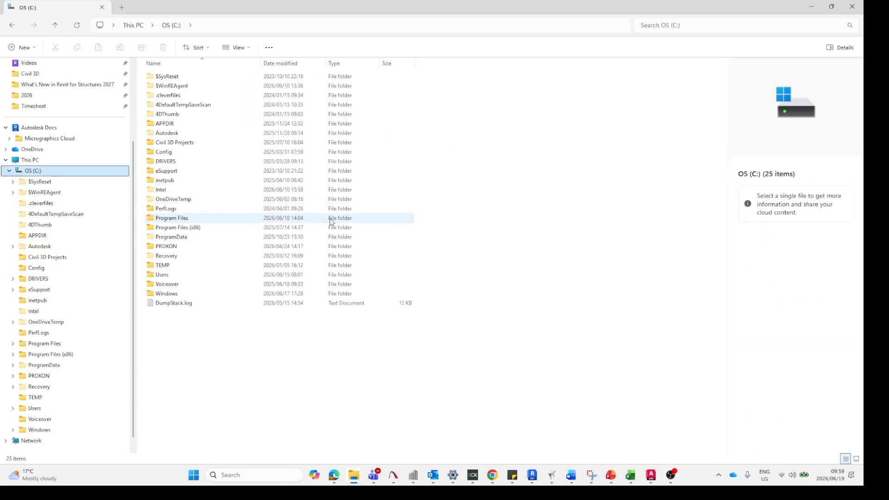
{"action": "double_click", "coordinate": [173, 246]}
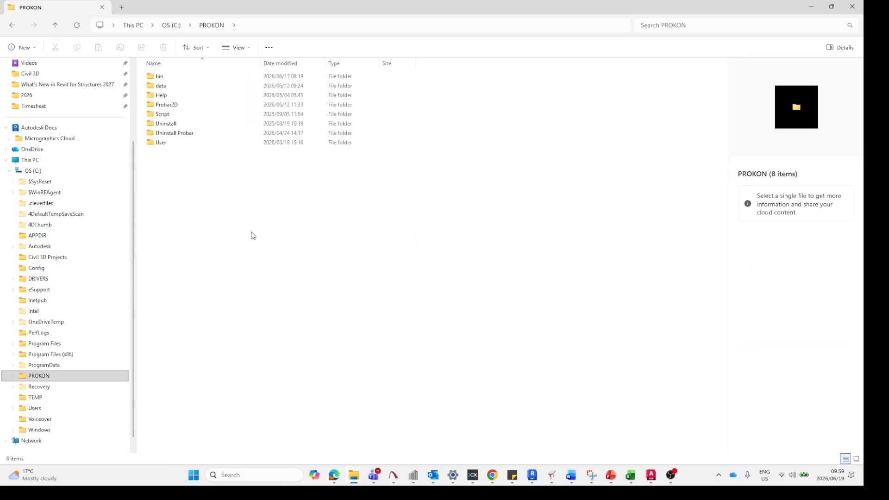
{"action": "double_click", "coordinate": [175, 106]}
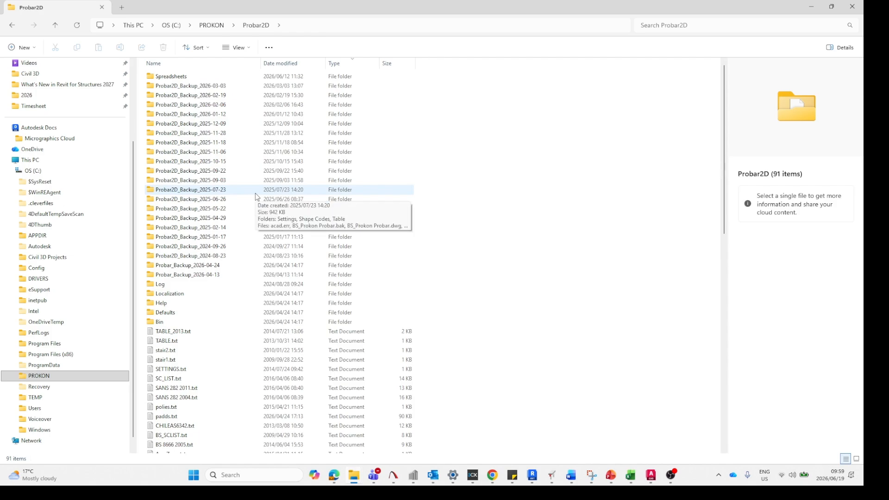
{"action": "scroll", "coordinate": [261, 204], "scroll_direction": "down", "scroll_amount": 9}
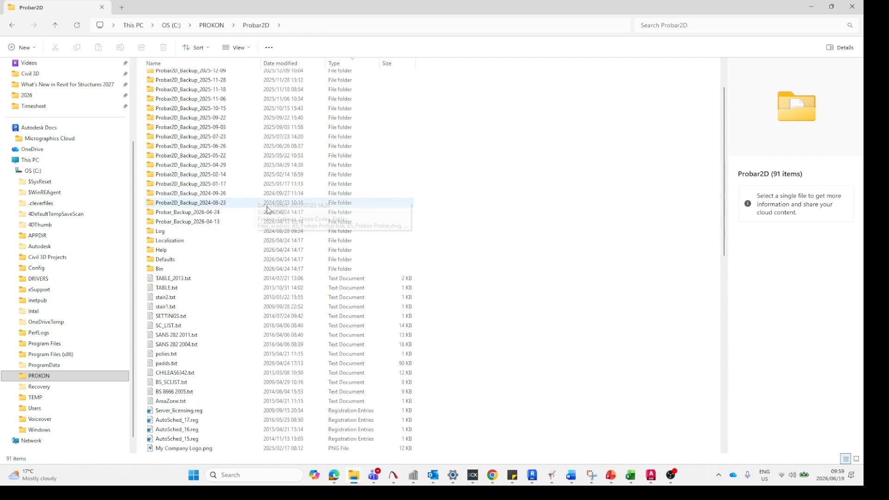
{"action": "scroll", "coordinate": [268, 214], "scroll_direction": "down", "scroll_amount": 5}
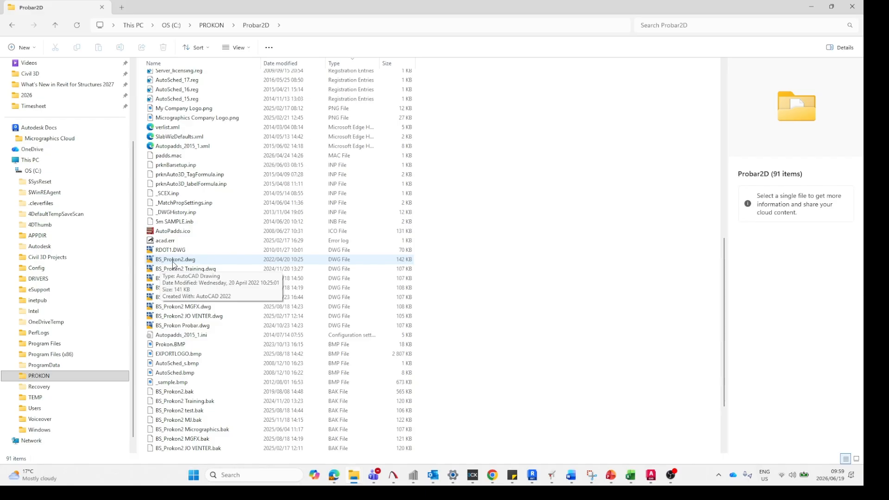
{"action": "double_click", "coordinate": [174, 260]}
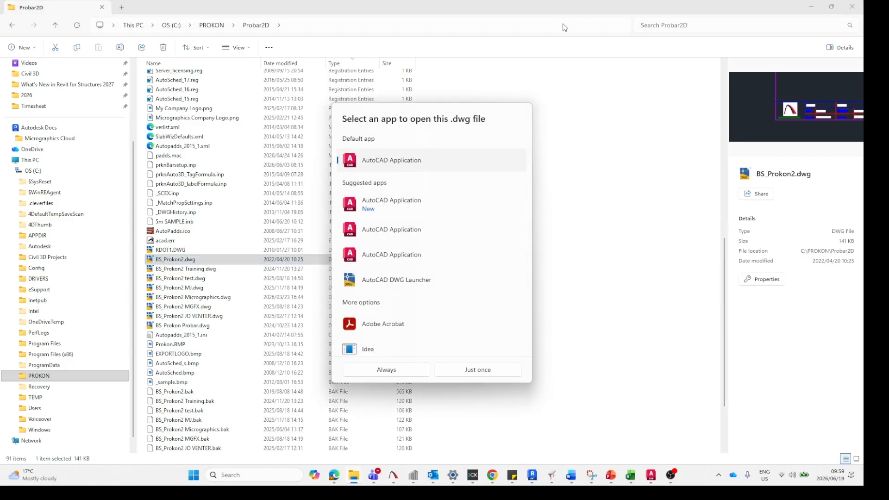
{"action": "left_click", "coordinate": [582, 94]}
{"action": "left_click", "coordinate": [811, 7]}
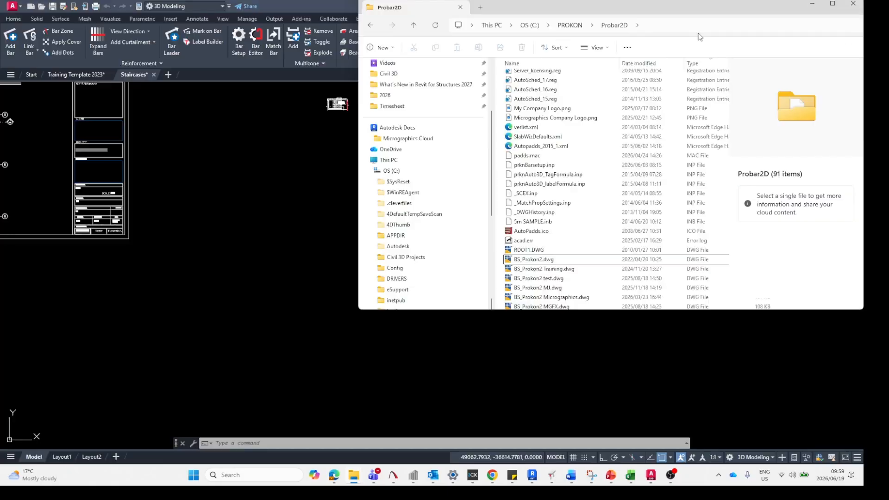
Open the drawing BS_Prokon2.dwg from the C:\PROKON\Probar2D folder in AutoCAD
{"action": "left_click", "coordinate": [42, 6]}
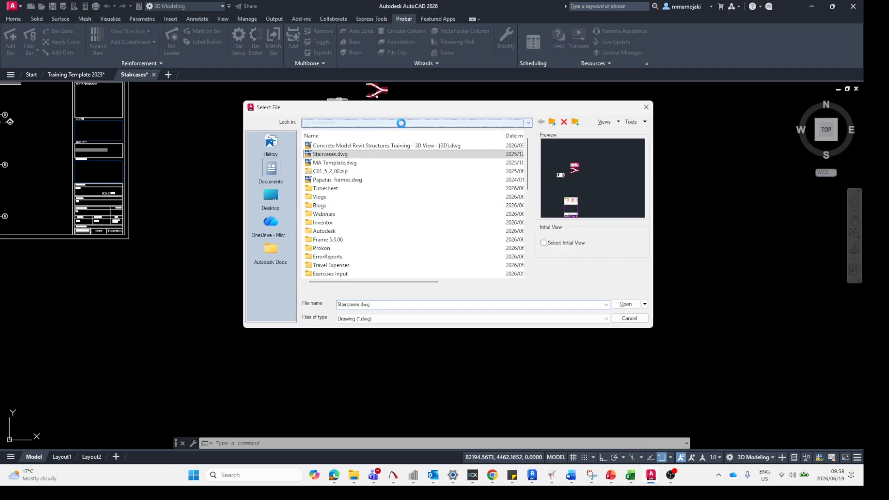
{"action": "left_click", "coordinate": [402, 124]}
{"action": "left_click", "coordinate": [379, 147]}
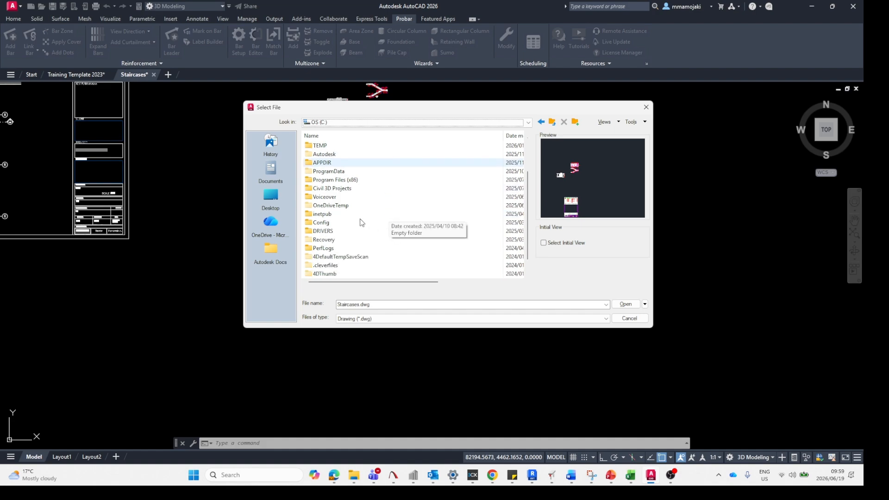
{"action": "scroll", "coordinate": [356, 200], "scroll_direction": "down", "scroll_amount": 1}
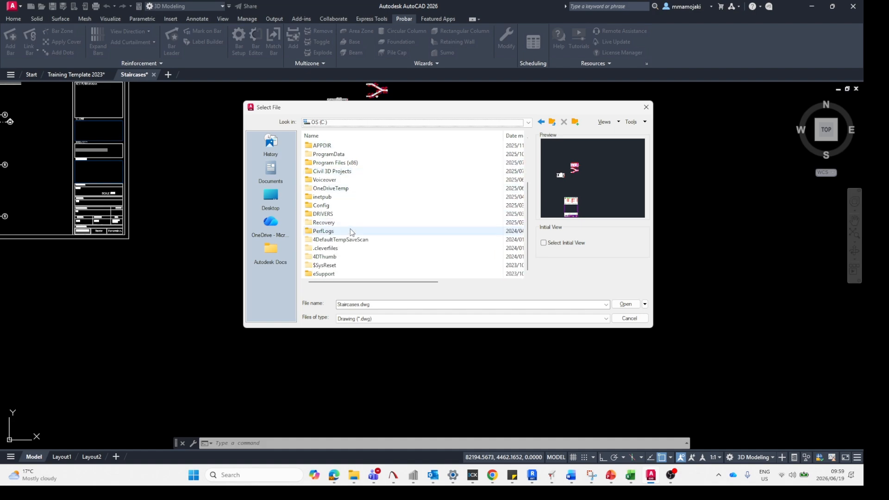
{"action": "scroll", "coordinate": [354, 204], "scroll_direction": "up", "scroll_amount": 3}
{"action": "double_click", "coordinate": [343, 178]}
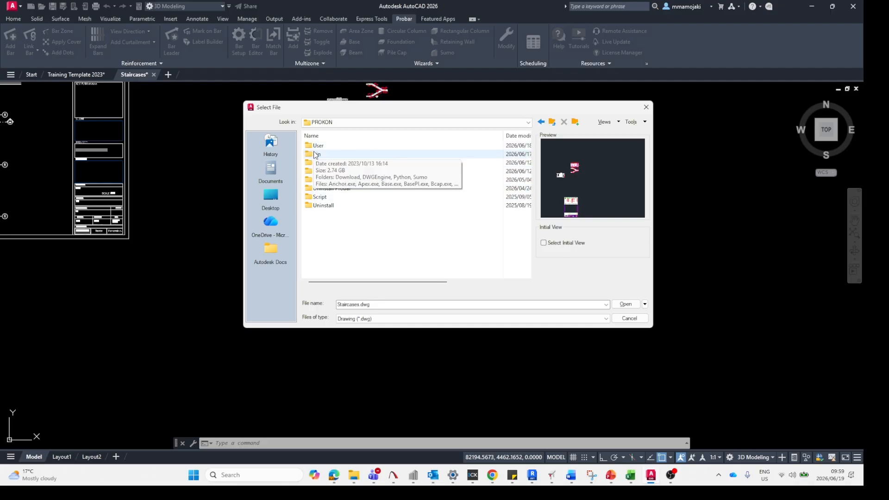
{"action": "double_click", "coordinate": [336, 163]}
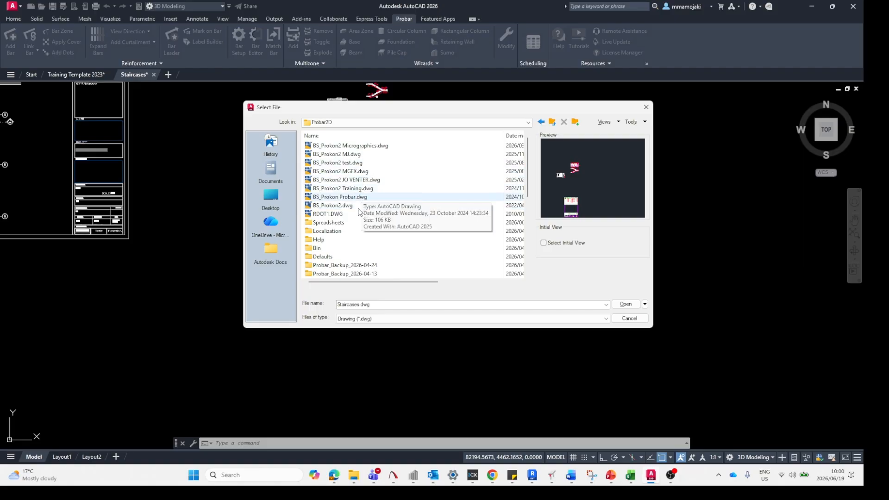
{"action": "left_click", "coordinate": [359, 206]}
{"action": "left_click", "coordinate": [613, 305]}
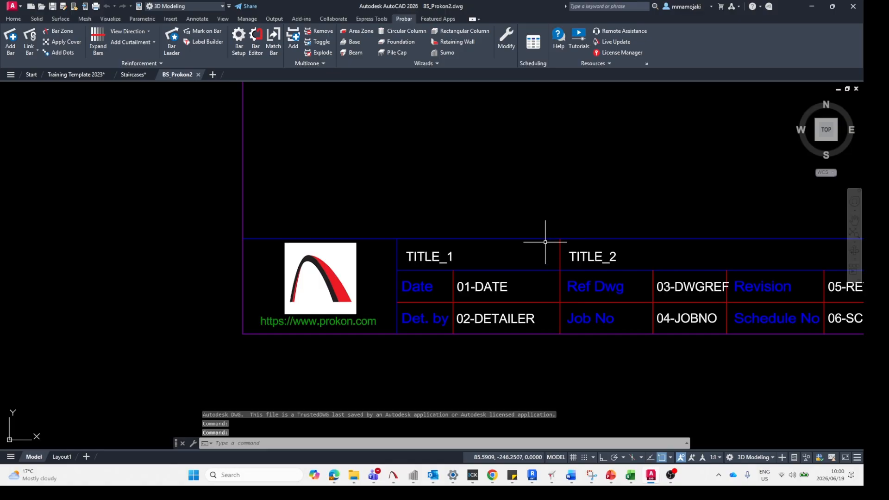
Save a copy of the drawing as BS_Prokon2 MGFX.dwg in the Probar2D folder, replacing the existing file
{"action": "scroll", "coordinate": [452, 259], "scroll_direction": "down", "scroll_amount": 10}
{"action": "scroll", "coordinate": [463, 245], "scroll_direction": "up", "scroll_amount": 6}
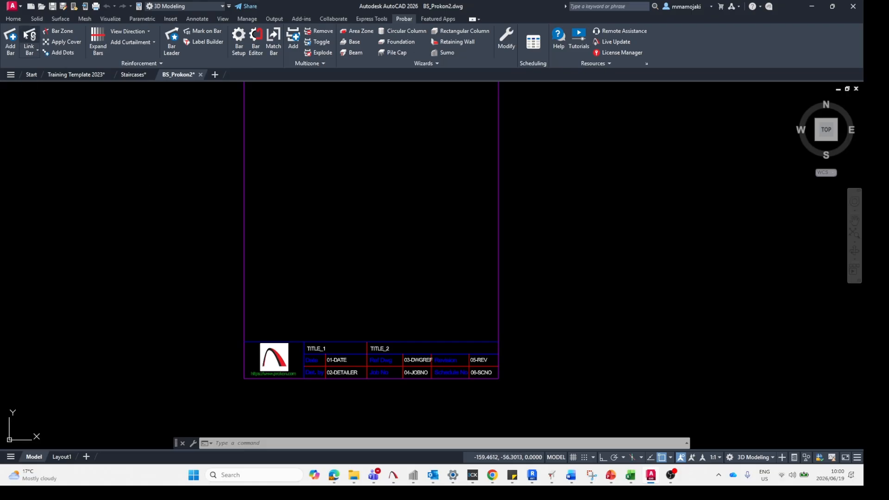
{"action": "scroll", "coordinate": [361, 214], "scroll_direction": "down", "scroll_amount": 2}
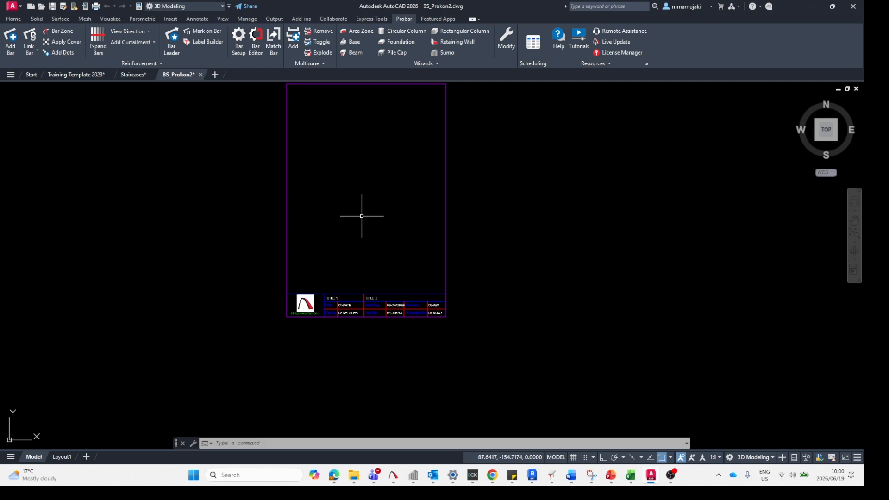
{"action": "left_click", "coordinate": [17, 21]}
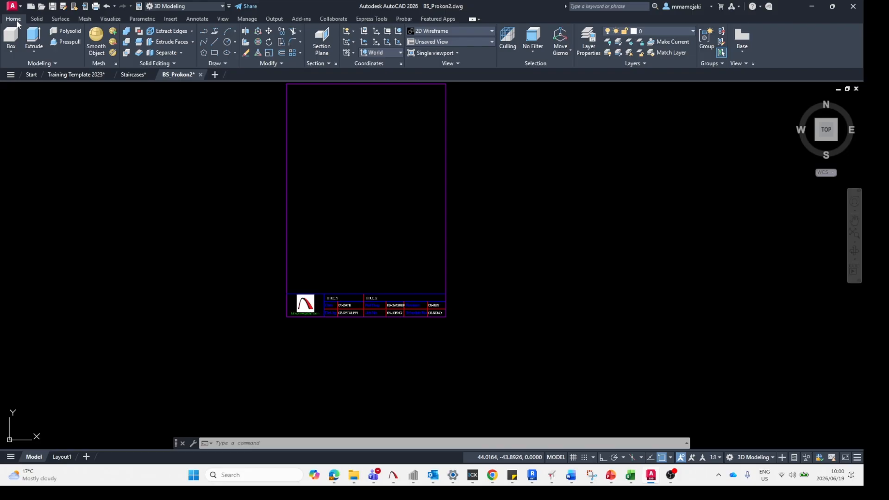
{"action": "left_click", "coordinate": [66, 7]}
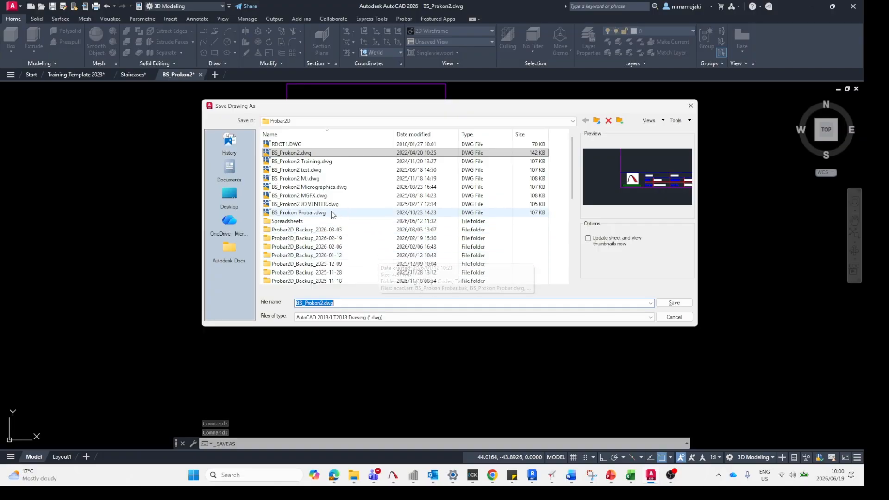
{"action": "left_click", "coordinate": [324, 304]}
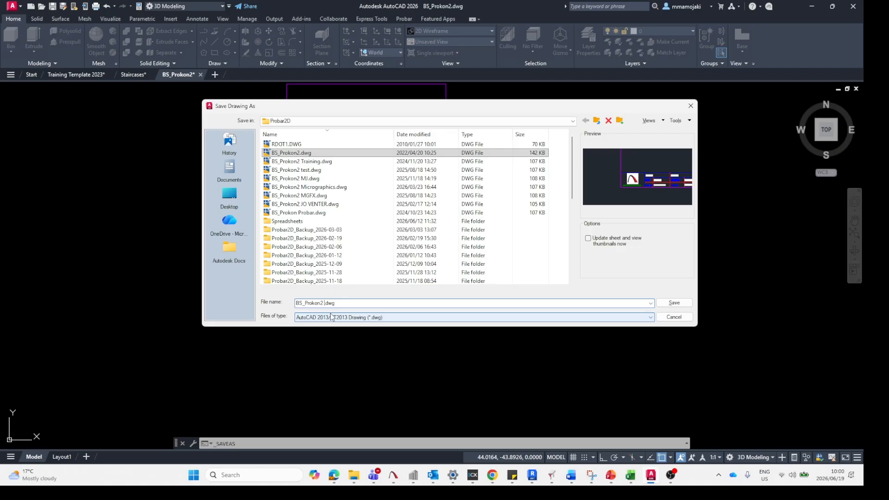
{"action": "type", "text": "MGFX"}
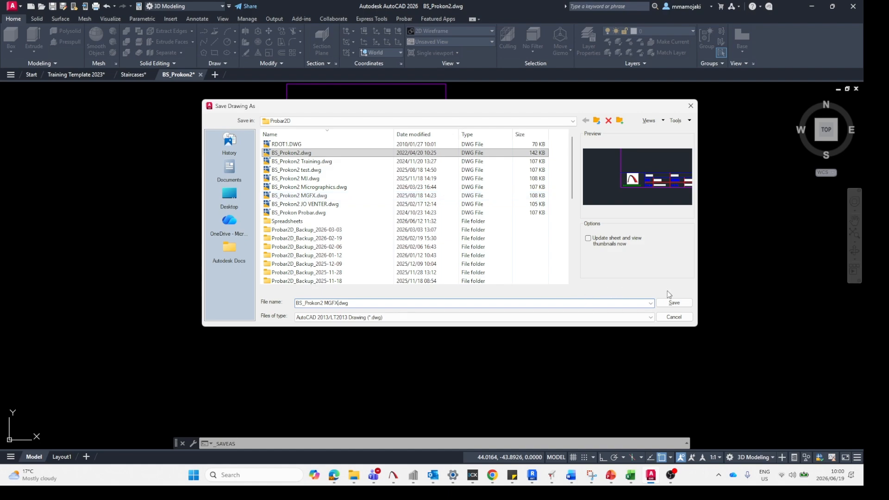
{"action": "left_click", "coordinate": [684, 307]}
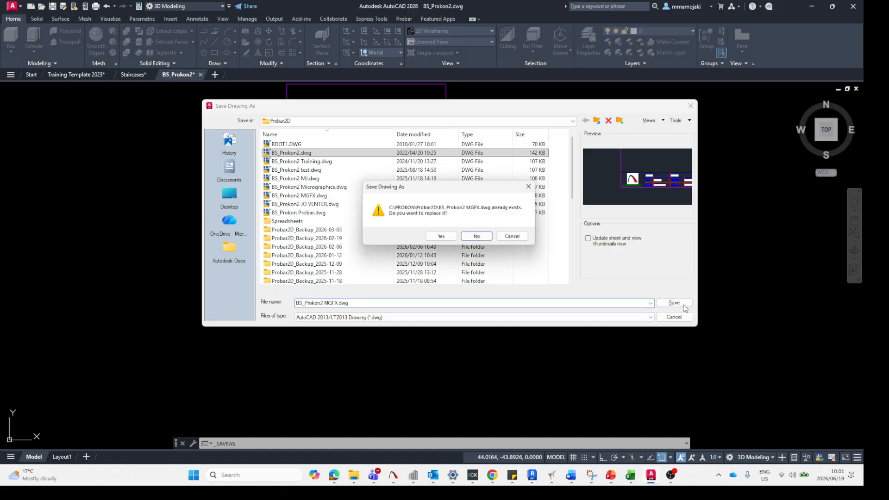
{"action": "left_click", "coordinate": [442, 238]}
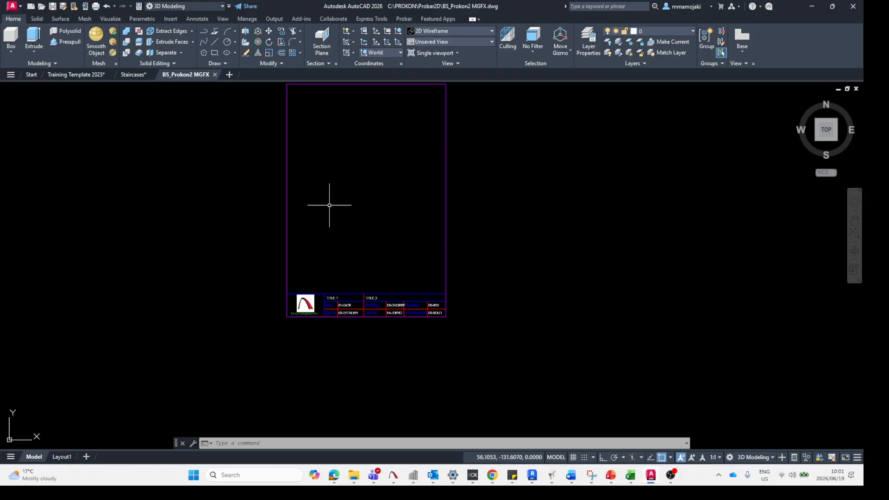
Delete the Prokon logo image from the titleblock
{"action": "scroll", "coordinate": [307, 317], "scroll_direction": "up", "scroll_amount": 4}
{"action": "scroll", "coordinate": [347, 247], "scroll_direction": "down", "scroll_amount": 4}
{"action": "scroll", "coordinate": [334, 294], "scroll_direction": "up", "scroll_amount": 4}
{"action": "scroll", "coordinate": [334, 295], "scroll_direction": "up", "scroll_amount": 2}
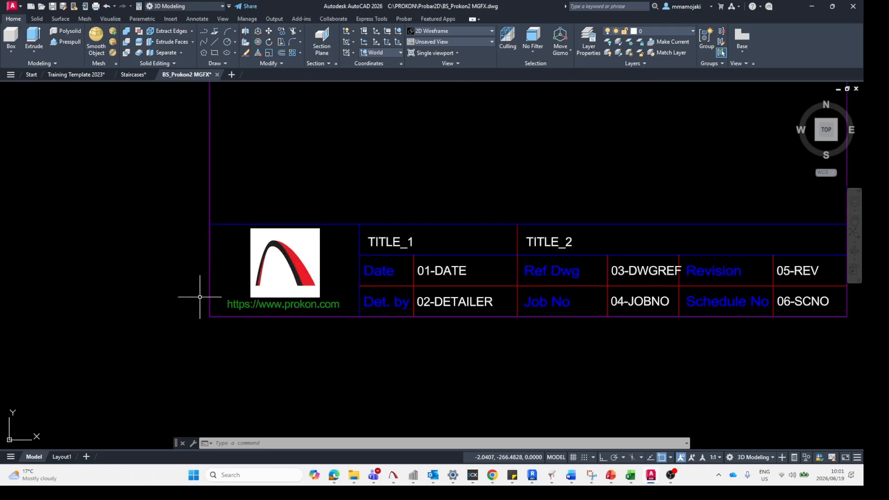
{"action": "scroll", "coordinate": [200, 297], "scroll_direction": "up", "scroll_amount": 4}
{"action": "left_click", "coordinate": [535, 235]}
{"action": "left_click", "coordinate": [420, 262]}
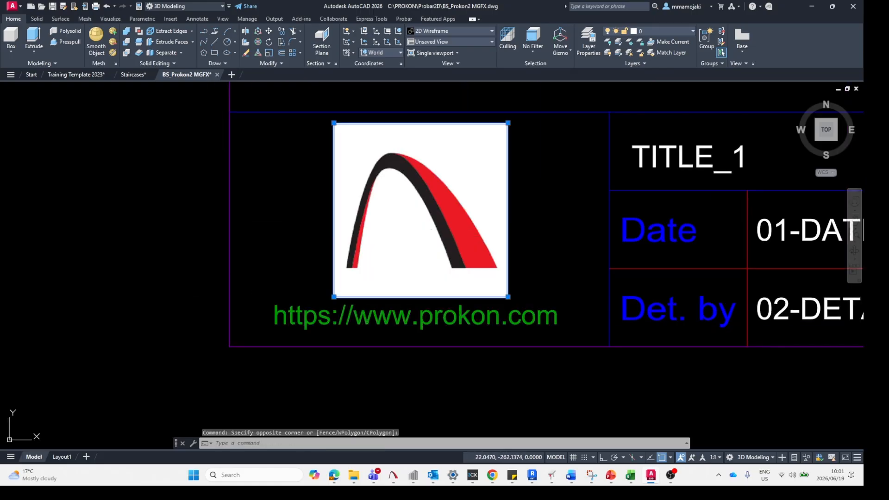
{"action": "key", "text": "Delete"}
{"action": "left_click", "coordinate": [421, 259]}
{"action": "left_click", "coordinate": [343, 316]}
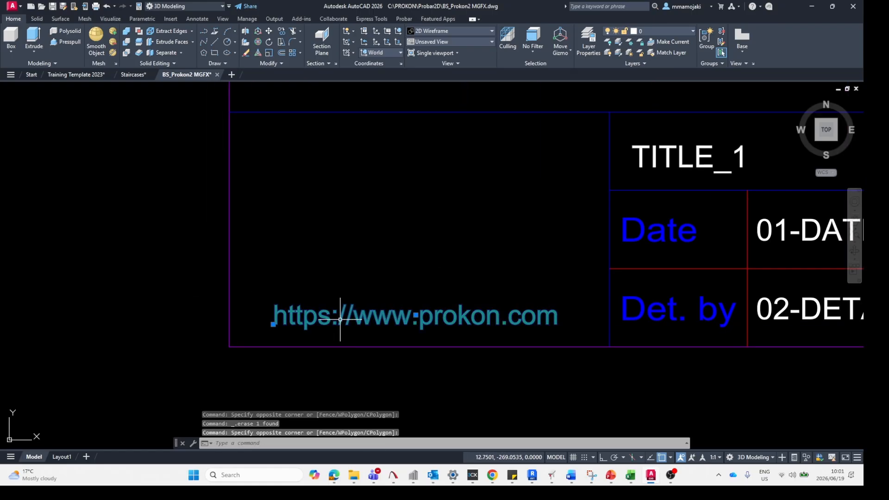
{"action": "double_click", "coordinate": [392, 290]}
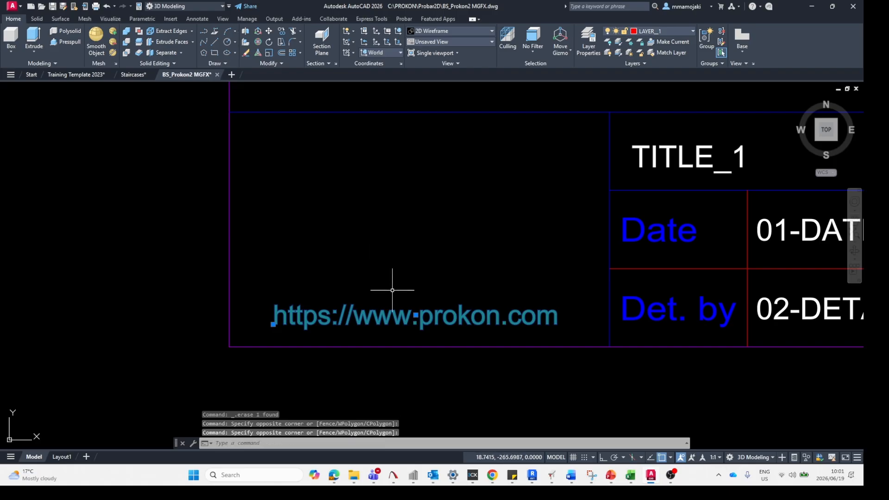
{"action": "double_click", "coordinate": [371, 255]}
{"action": "key", "text": "Escape"}
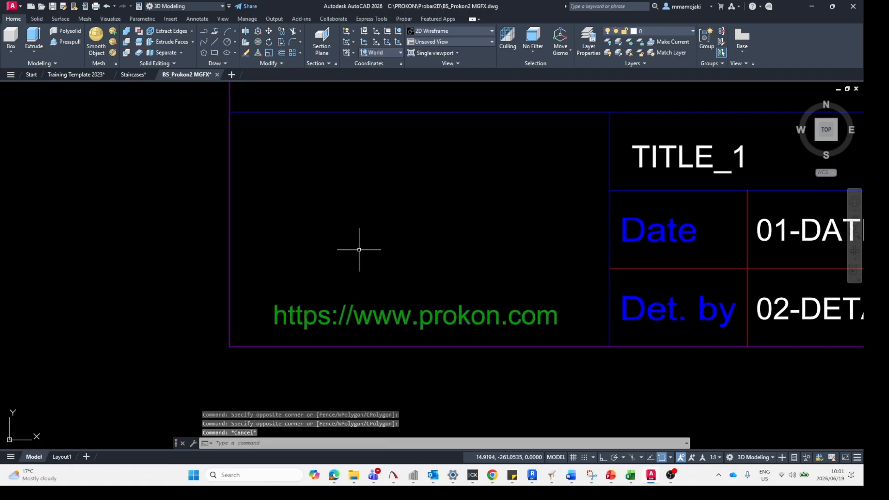
{"action": "double_click", "coordinate": [387, 312]}
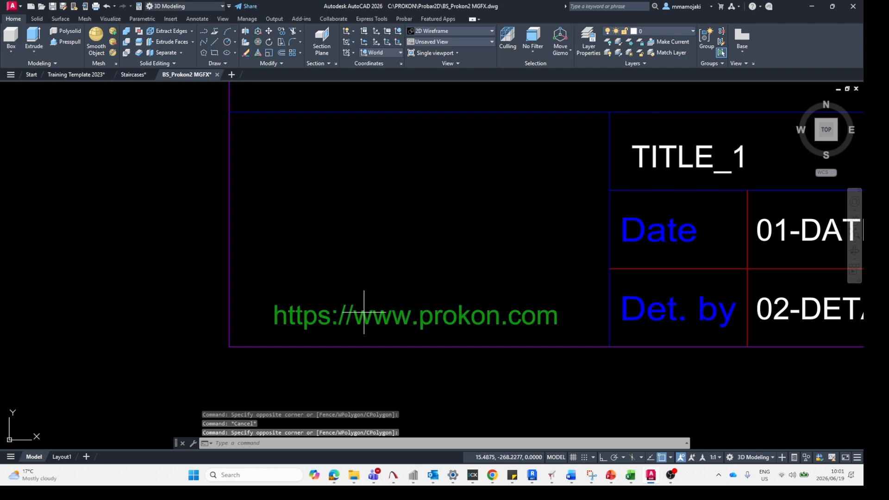
{"action": "double_click", "coordinate": [367, 316]}
{"action": "left_click", "coordinate": [404, 323]}
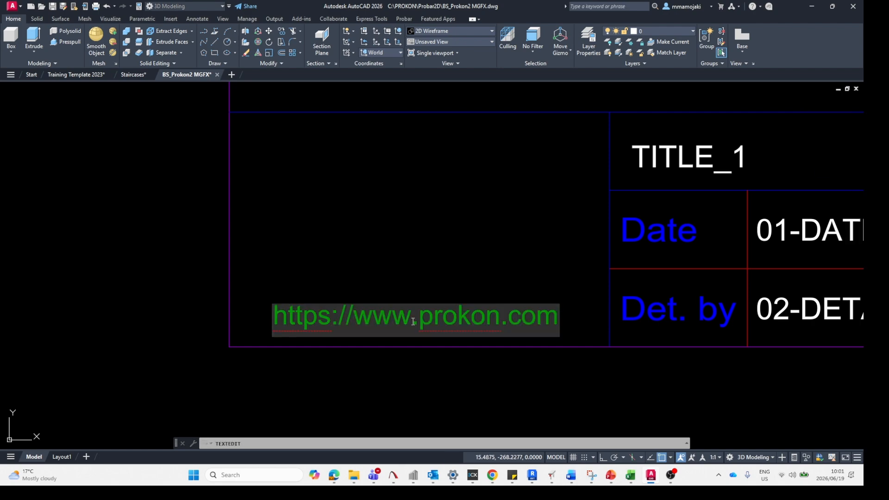
{"action": "left_click_drag", "start_coordinate": [420, 318], "coordinate": [500, 321]}
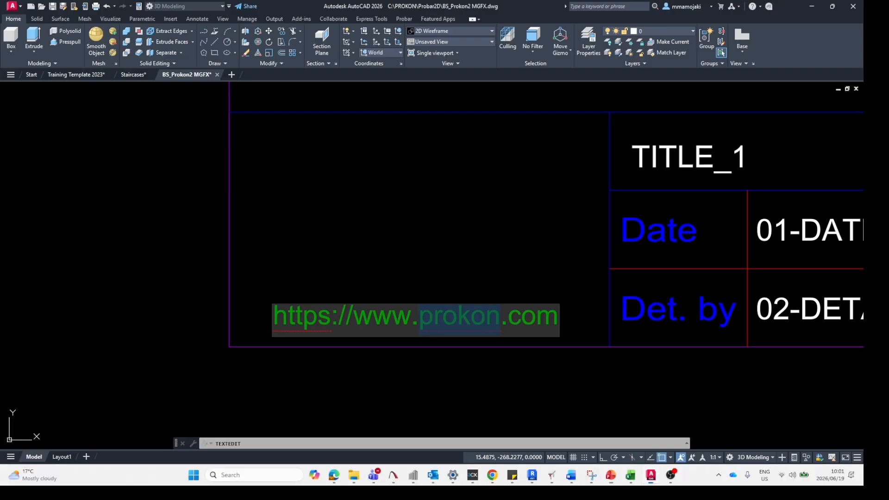
{"action": "type", "text": "m"}
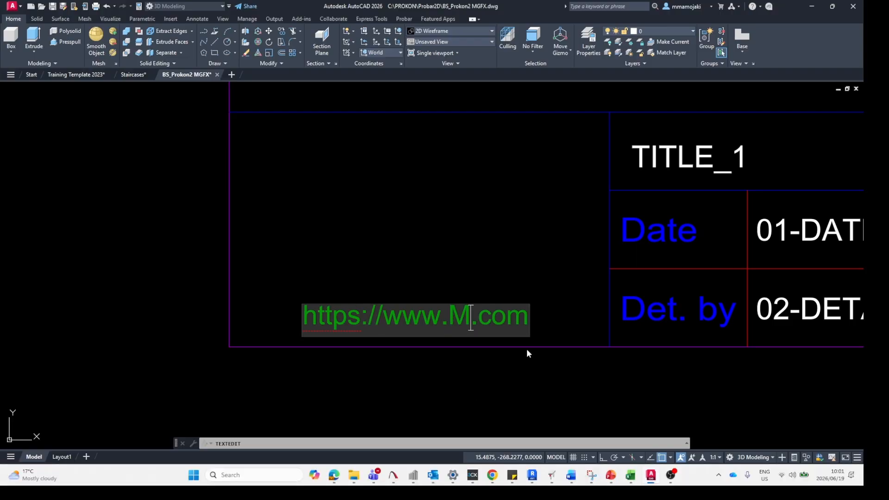
{"action": "key", "text": "BackSpace"}
{"action": "type", "text": "mgfx"}
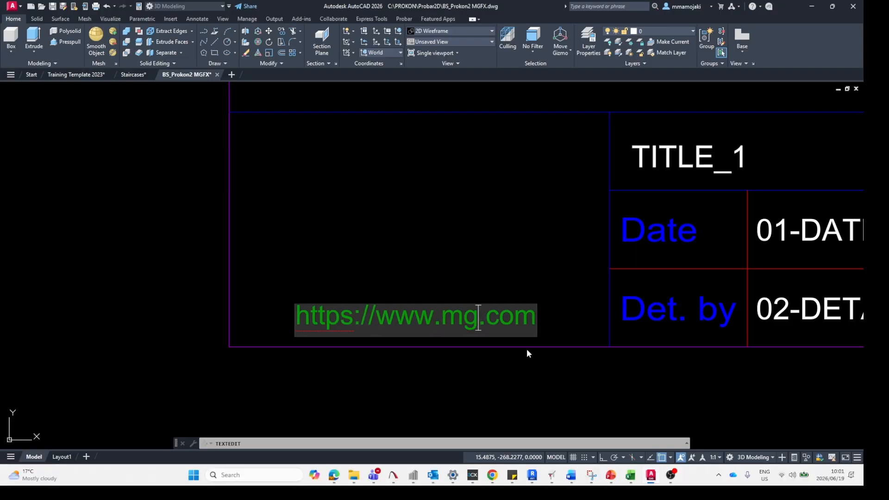
{"action": "left_click_drag", "start_coordinate": [527, 327], "coordinate": [541, 327]}
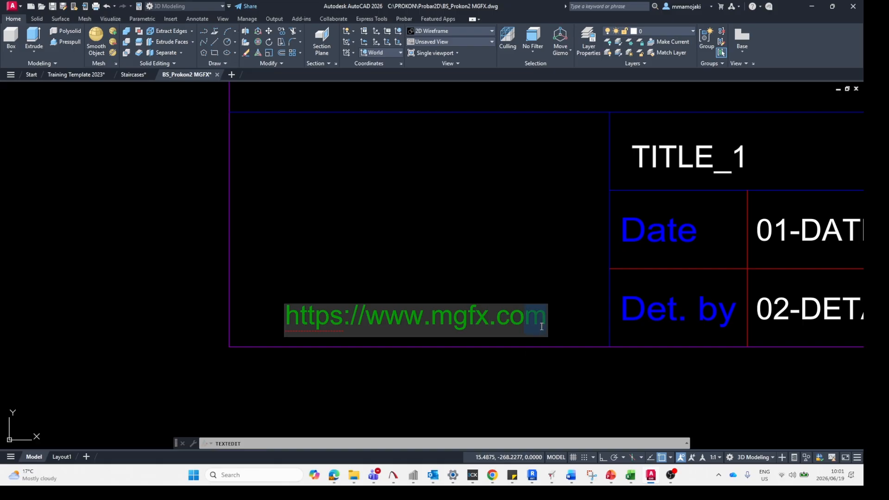
{"action": "type", "text": ".za"}
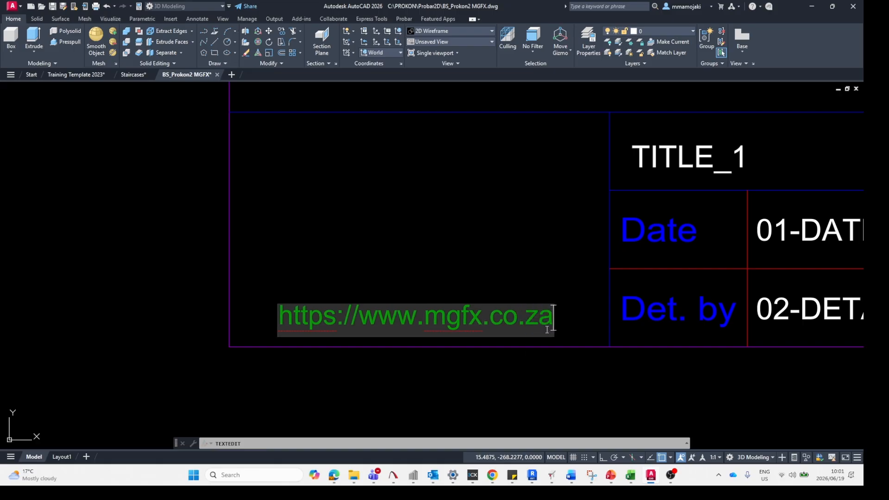
Finish editing the titleblock's website text and exit the text editing command
{"action": "left_click", "coordinate": [491, 214]}
{"action": "key", "text": "Escape"}
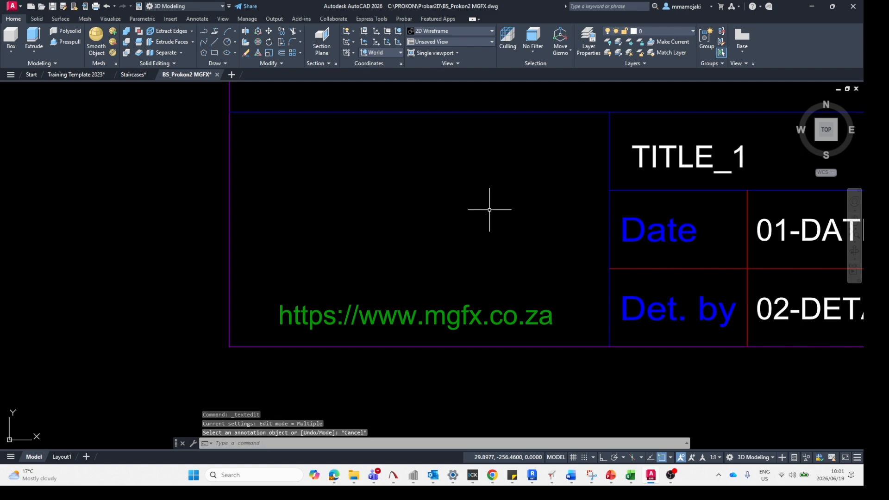
Switch to File Explorer and locate Micrographics Company Logo.png in the C:\PROKON\Probar2D\Spreadsheets folder
{"action": "key", "text": "super+e"}
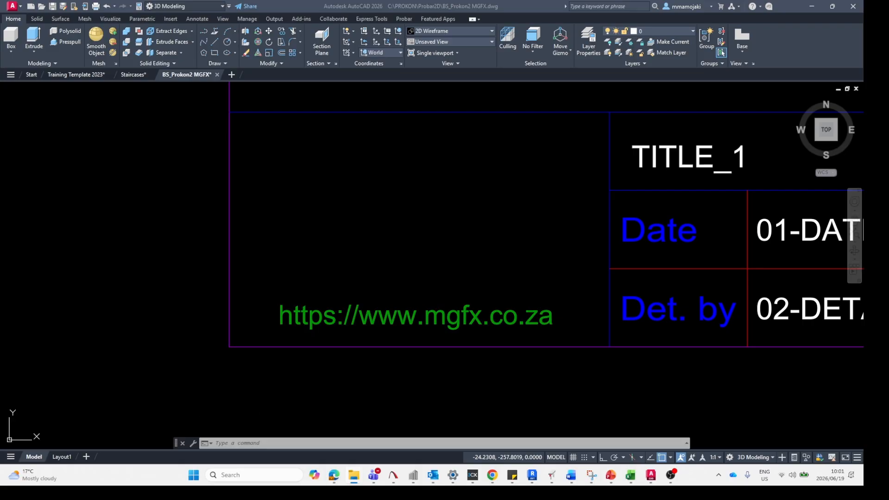
{"action": "left_click_drag", "start_coordinate": [0, 160], "coordinate": [354, 73]}
{"action": "double_click", "coordinate": [353, 72]}
{"action": "scroll", "coordinate": [289, 222], "scroll_direction": "up", "scroll_amount": 2}
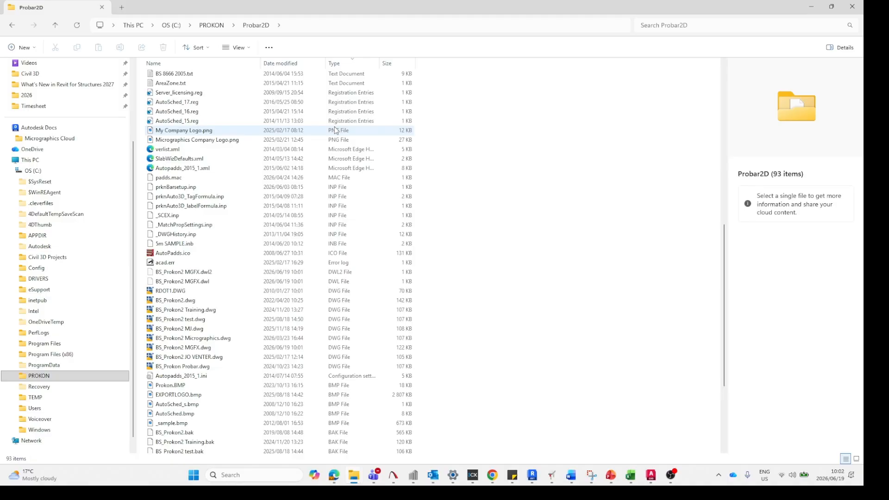
{"action": "scroll", "coordinate": [292, 226], "scroll_direction": "up", "scroll_amount": 6}
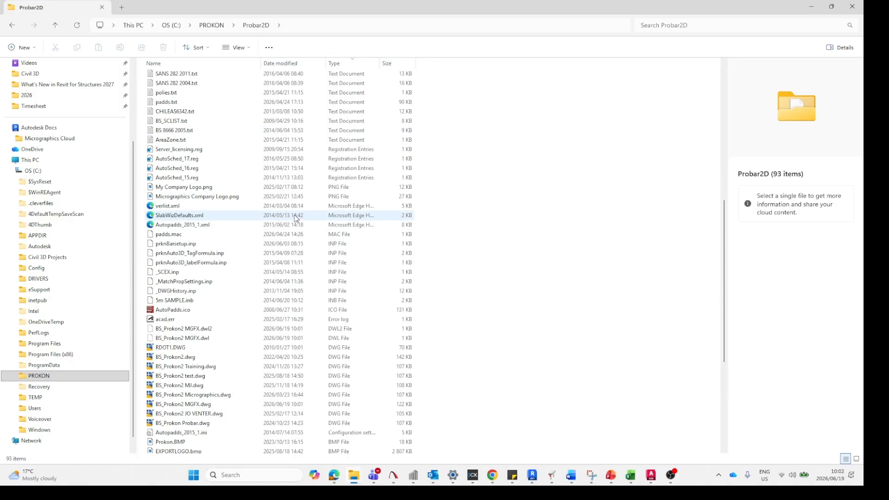
{"action": "scroll", "coordinate": [295, 218], "scroll_direction": "up", "scroll_amount": 3}
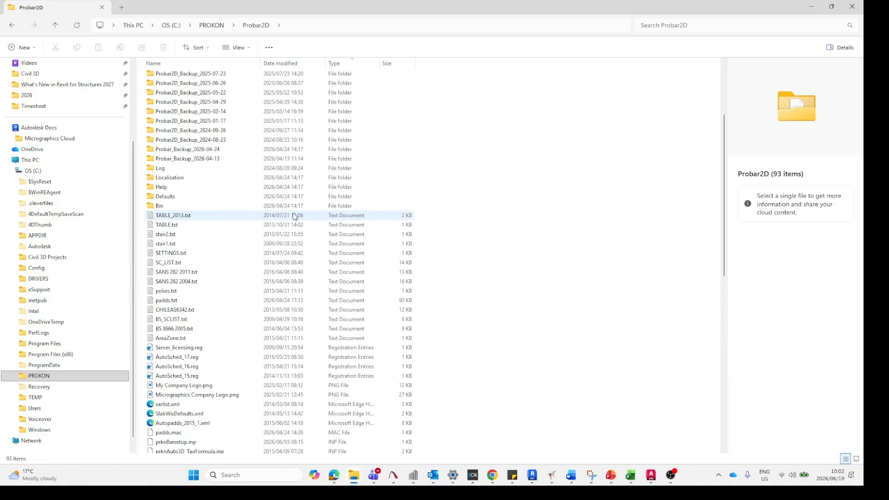
{"action": "scroll", "coordinate": [294, 216], "scroll_direction": "up", "scroll_amount": 4}
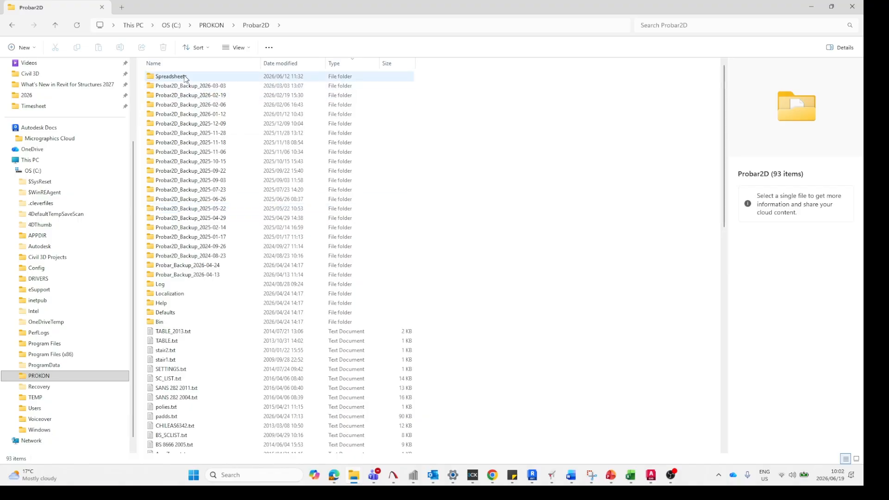
{"action": "double_click", "coordinate": [168, 77]}
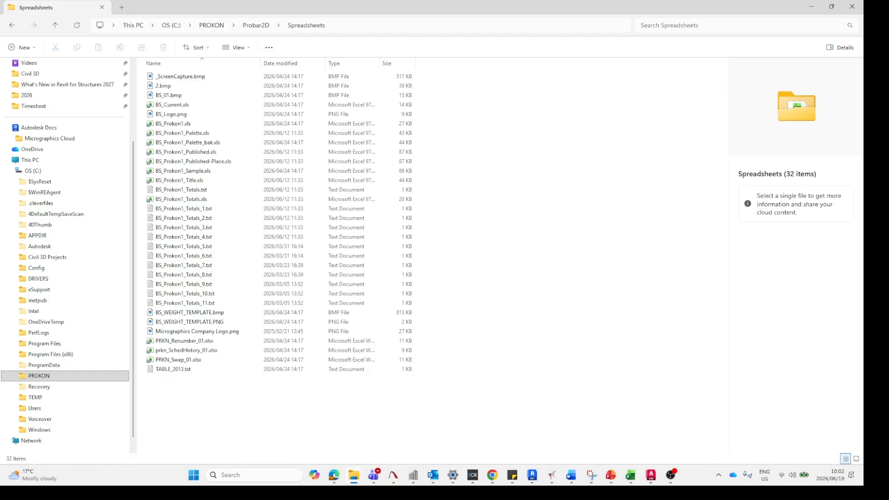
{"action": "key", "text": "super+d"}
{"action": "key", "text": "super+d"}
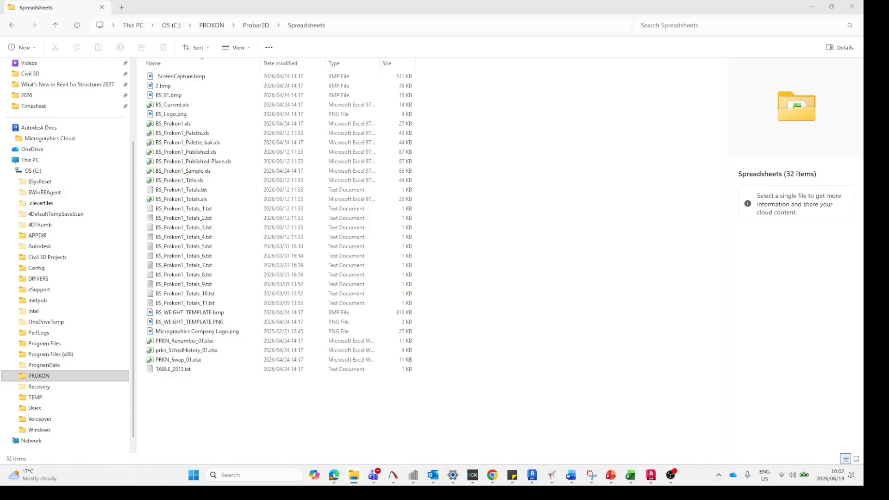
{"action": "left_click", "coordinate": [204, 331]}
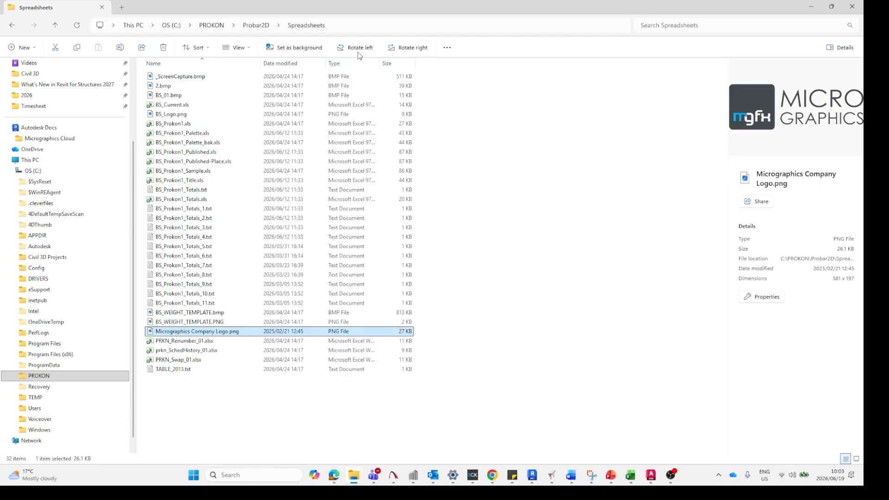
{"action": "left_click_drag", "start_coordinate": [379, 11], "coordinate": [1, 234]}
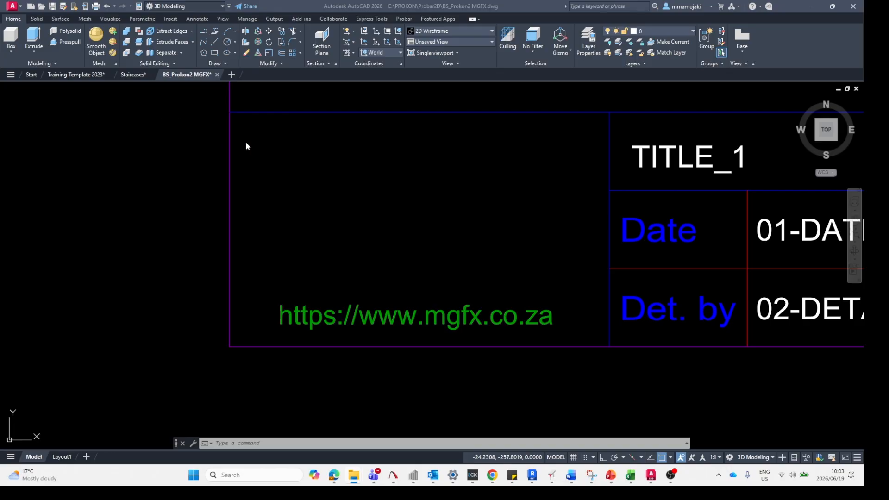
Switch the AutoCAD workspace to Drafting & Annotation
{"action": "scroll", "coordinate": [239, 219], "scroll_direction": "down", "scroll_amount": 2}
{"action": "scroll", "coordinate": [276, 187], "scroll_direction": "up", "scroll_amount": 2}
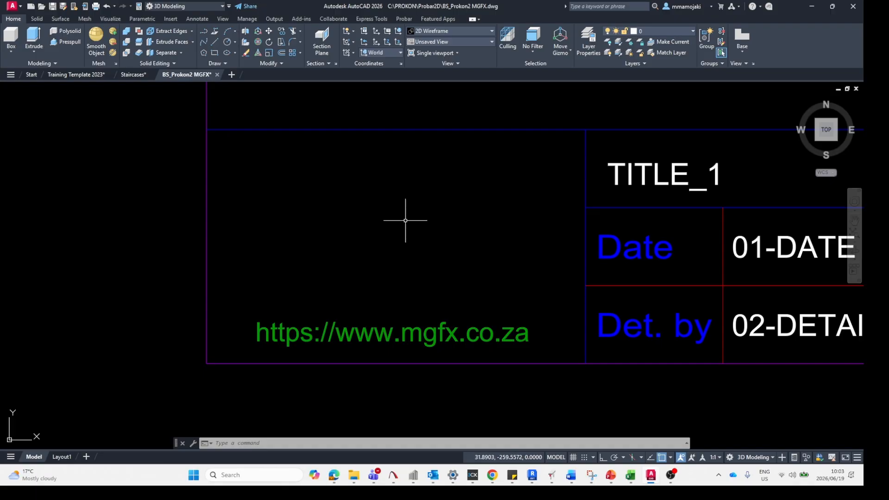
{"action": "left_click", "coordinate": [757, 459]}
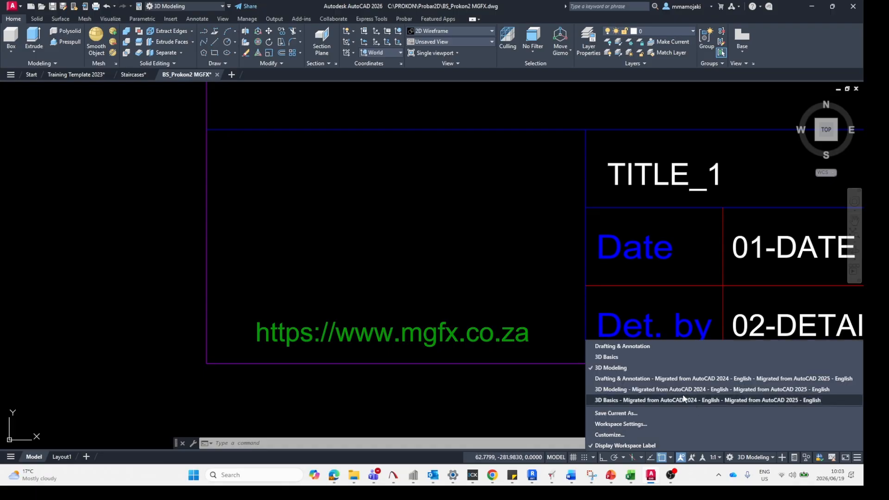
{"action": "left_click", "coordinate": [648, 348]}
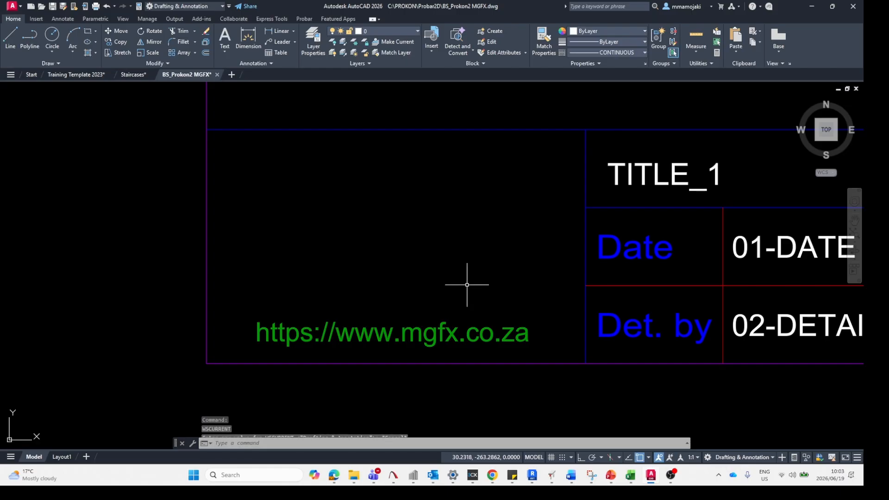
Start attaching an image reference and choose Micrographics Company Logo.png from C:\PROKON\Probar2D\Spreadsheets
{"action": "scroll", "coordinate": [323, 298], "scroll_direction": "down", "scroll_amount": 3}
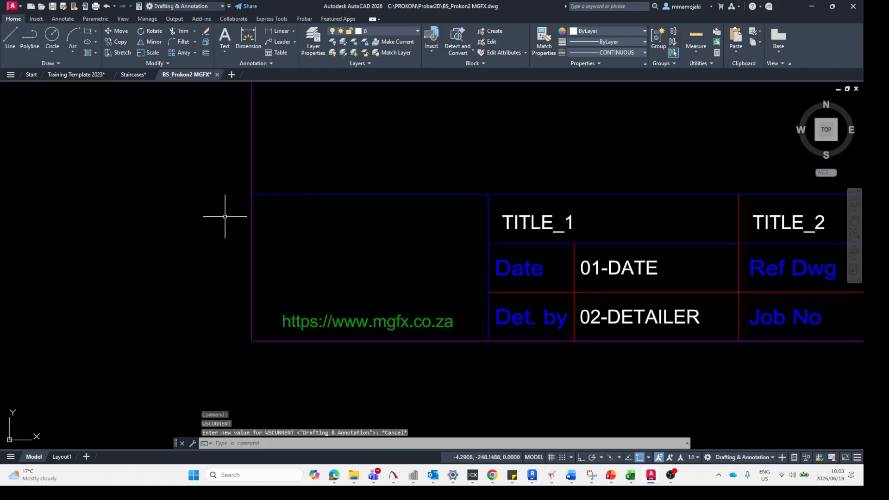
{"action": "left_click", "coordinate": [41, 21]}
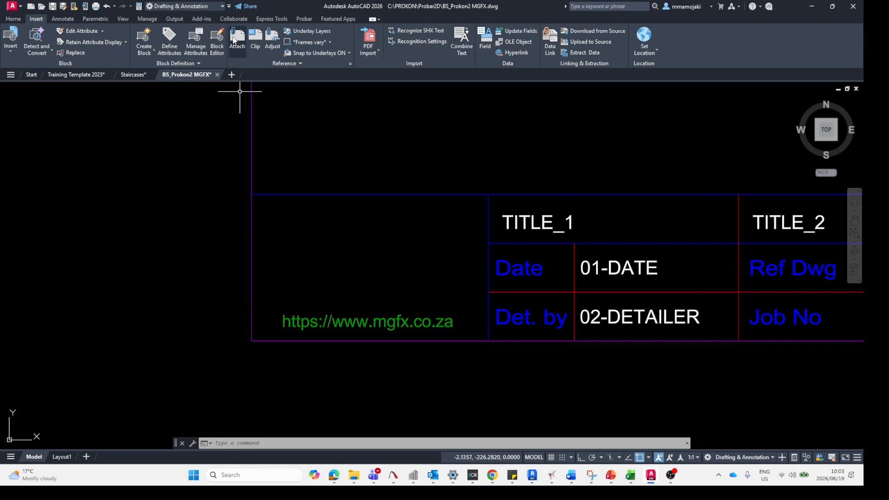
{"action": "left_click", "coordinate": [237, 39]}
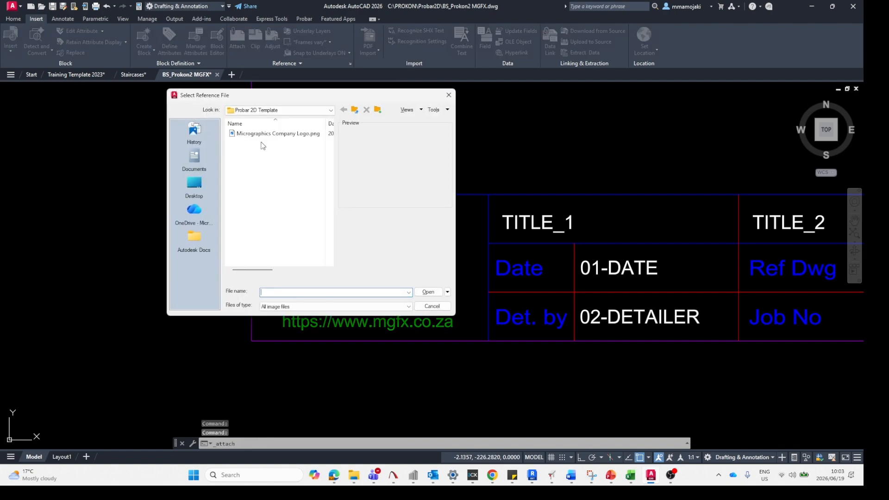
{"action": "left_click", "coordinate": [275, 112]}
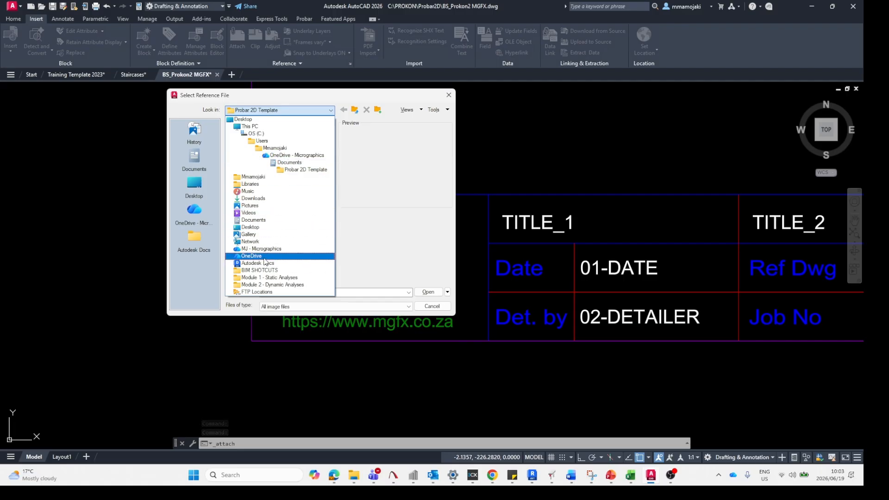
{"action": "left_click", "coordinate": [257, 134]}
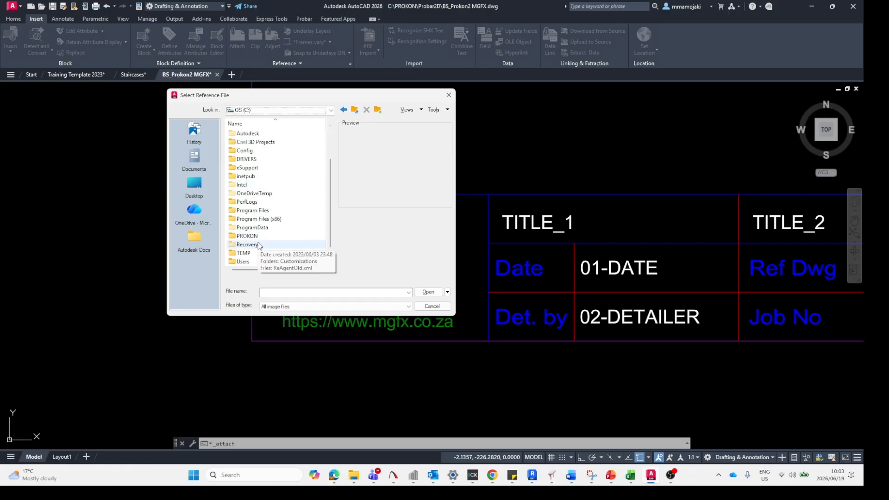
{"action": "left_click", "coordinate": [262, 237]}
{"action": "double_click", "coordinate": [262, 236]}
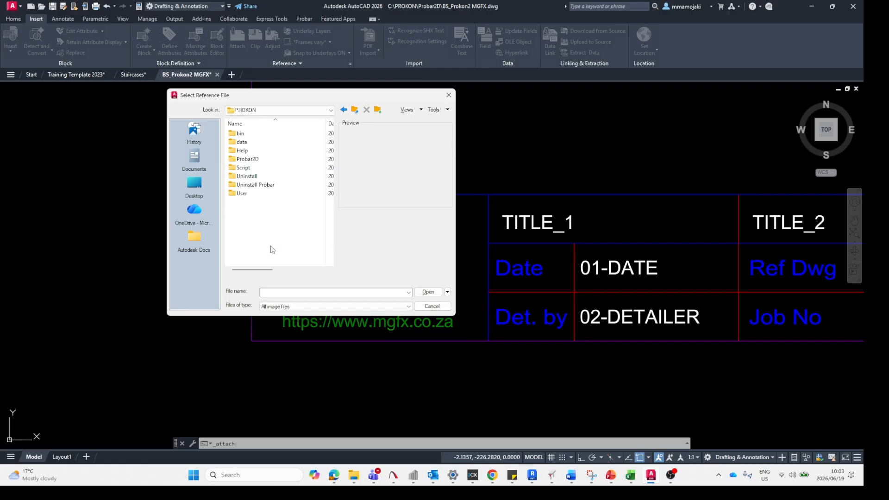
{"action": "double_click", "coordinate": [268, 169]}
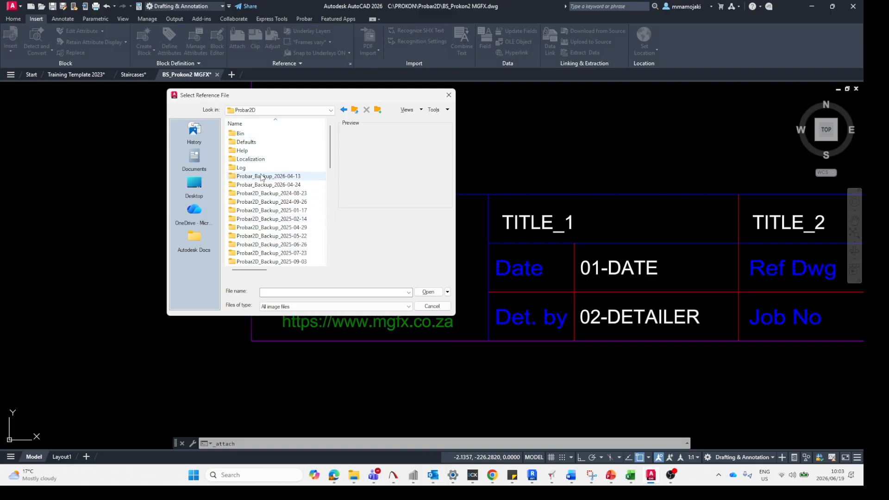
{"action": "scroll", "coordinate": [259, 195], "scroll_direction": "down", "scroll_amount": 5}
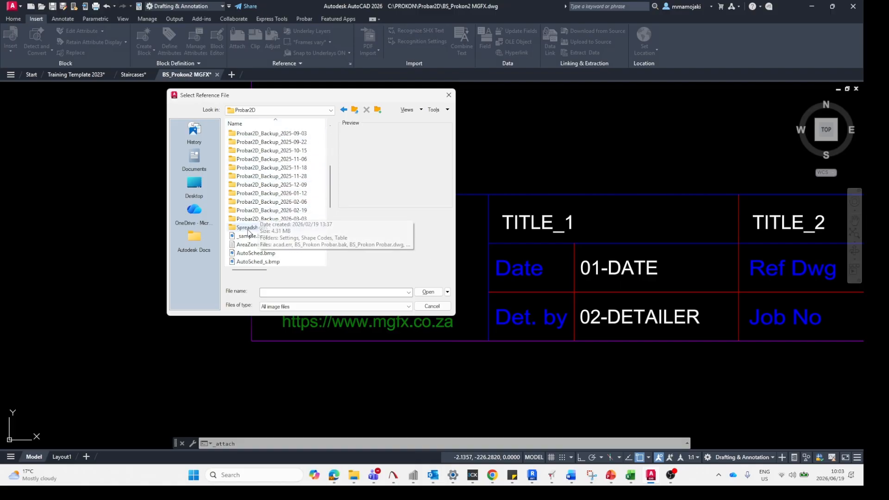
{"action": "double_click", "coordinate": [248, 229]}
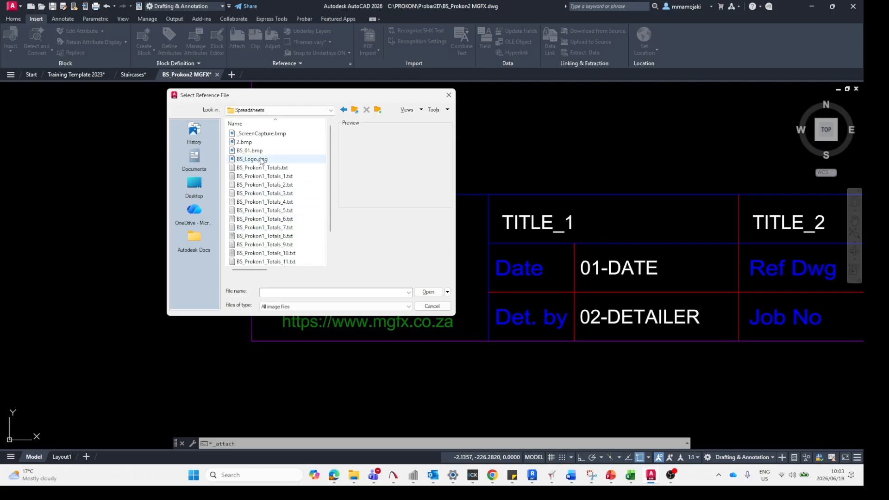
{"action": "scroll", "coordinate": [261, 162], "scroll_direction": "down", "scroll_amount": 2}
{"action": "left_click", "coordinate": [285, 253]}
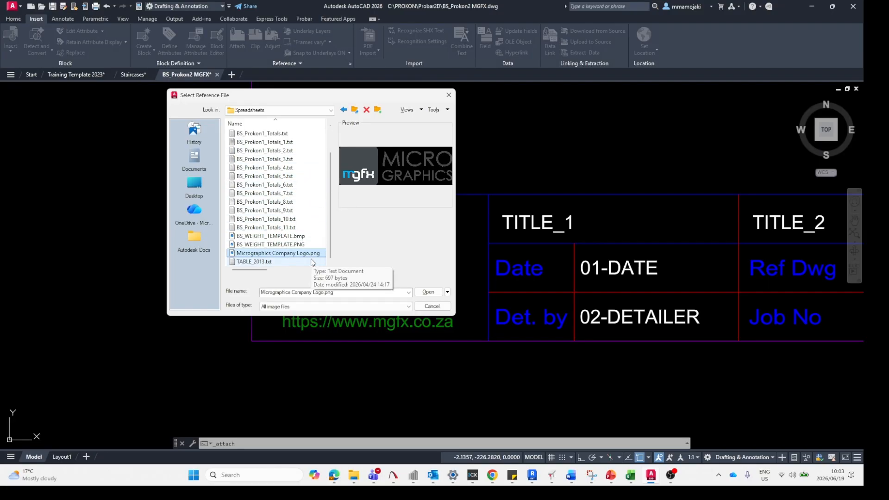
{"action": "left_click", "coordinate": [432, 296]}
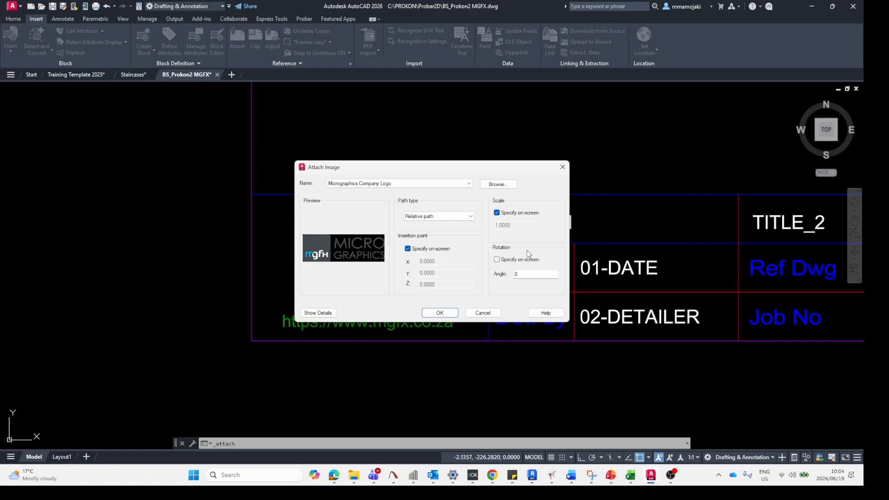
Insert the logo at the titleblock's lower-left corner with a relative path, picking its scale at the logo cell's lower-right corner
{"action": "left_click", "coordinate": [425, 319]}
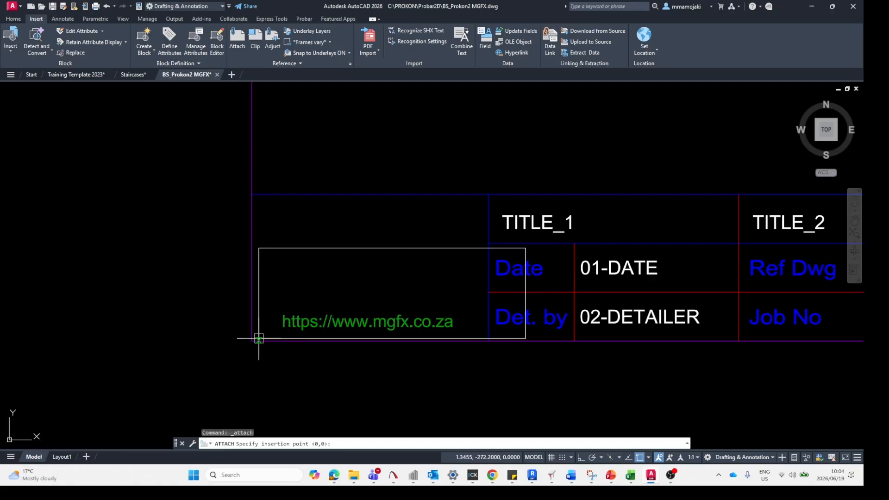
{"action": "left_click", "coordinate": [251, 340]}
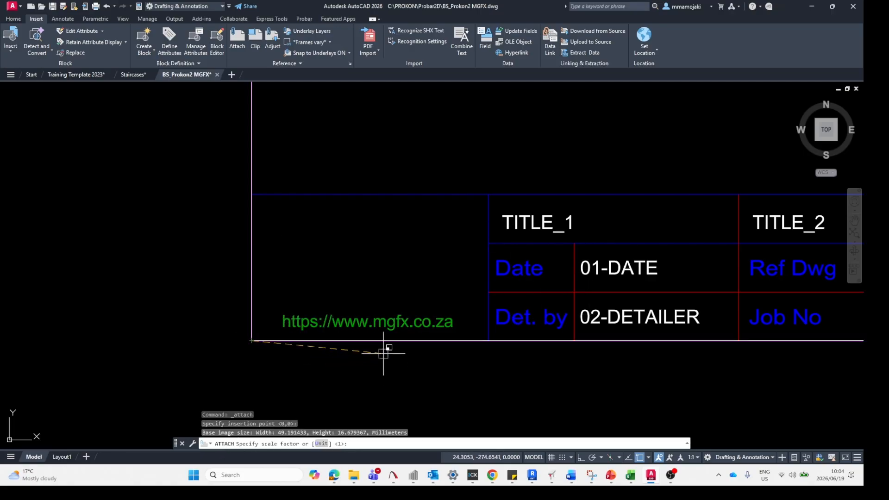
{"action": "left_click", "coordinate": [486, 344]}
Scale the oversized logo by reference from its lower-left corner, fitting its full width to the titleblock's logo cell
{"action": "scroll", "coordinate": [307, 329], "scroll_direction": "down", "scroll_amount": 4}
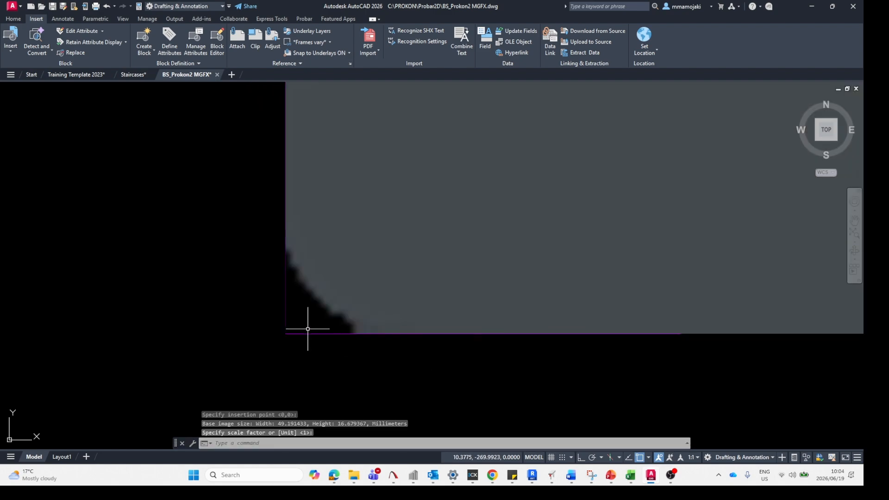
{"action": "scroll", "coordinate": [308, 328], "scroll_direction": "down", "scroll_amount": 6}
{"action": "scroll", "coordinate": [344, 322], "scroll_direction": "up", "scroll_amount": 2}
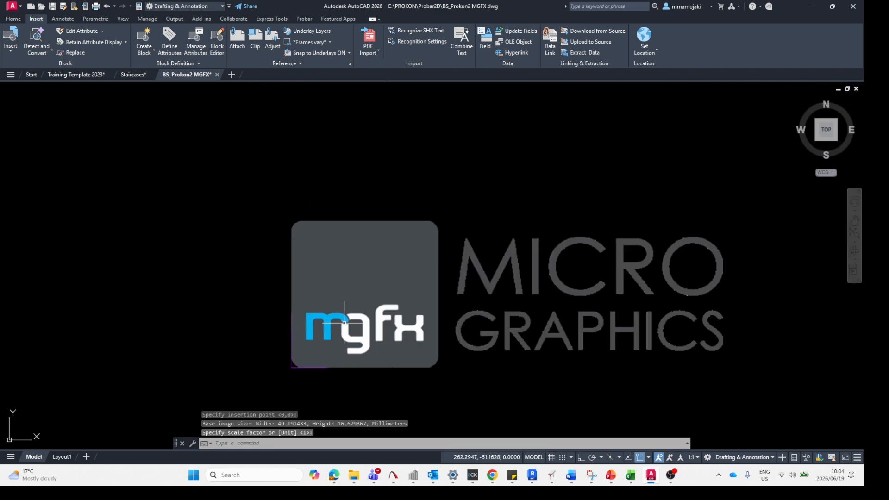
{"action": "scroll", "coordinate": [355, 237], "scroll_direction": "down", "scroll_amount": 4}
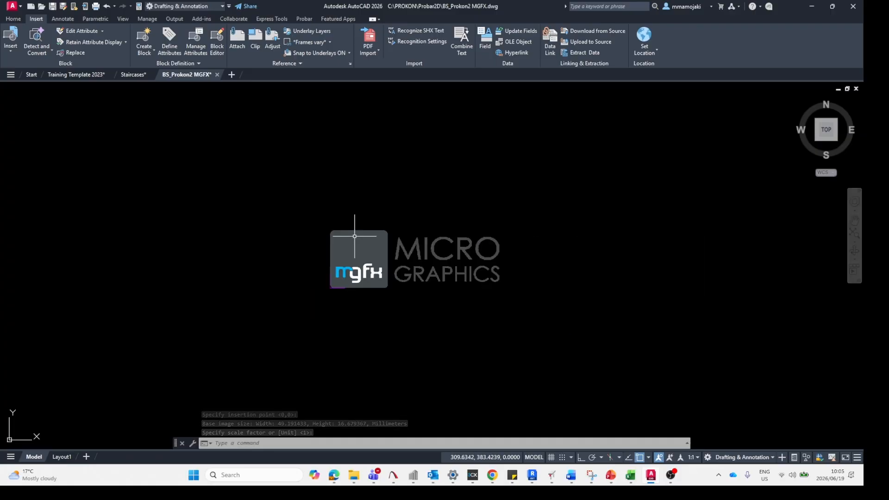
{"action": "scroll", "coordinate": [354, 236], "scroll_direction": "up", "scroll_amount": 4}
{"action": "left_click", "coordinate": [655, 204]}
{"action": "left_click", "coordinate": [572, 255]}
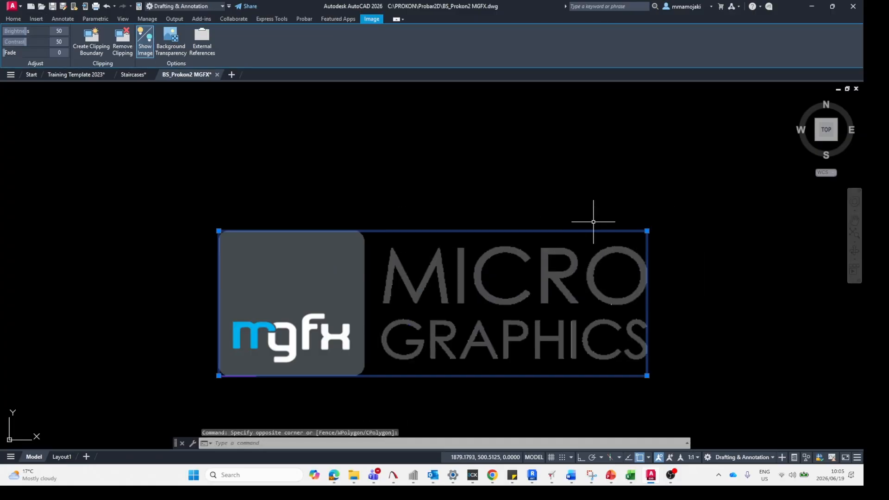
{"action": "type", "text": "SC"}
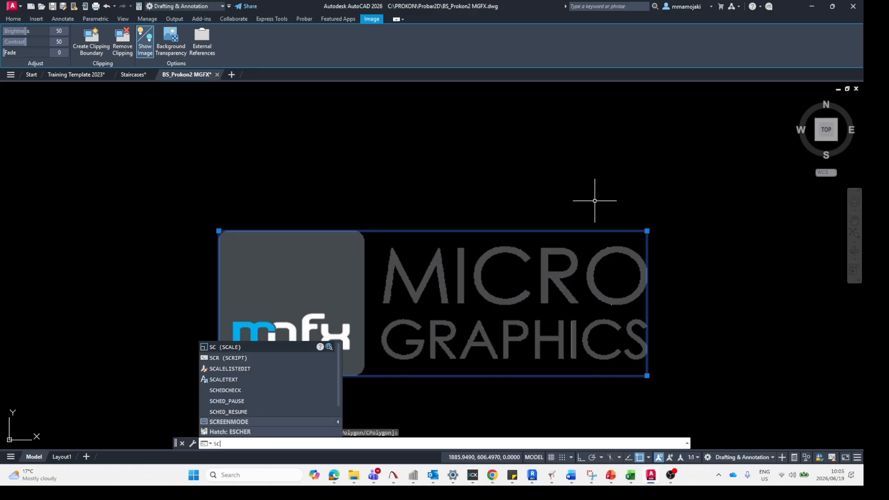
{"action": "key", "text": "Return"}
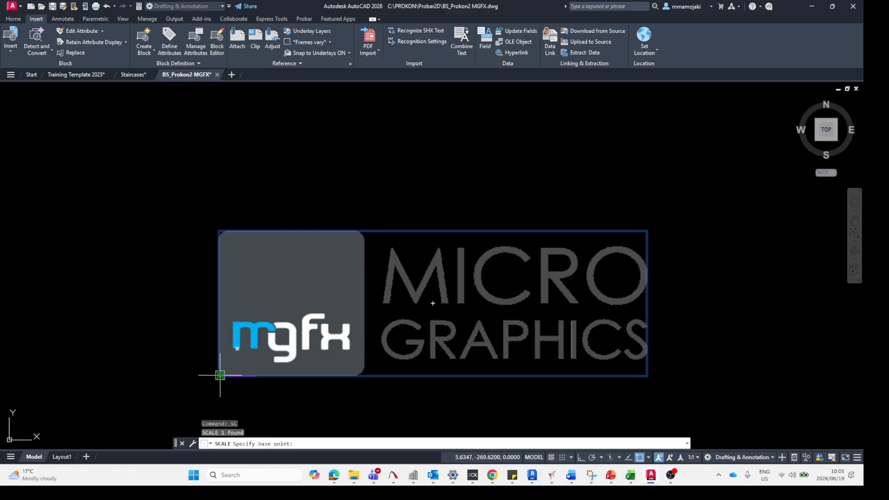
{"action": "left_click", "coordinate": [219, 376]}
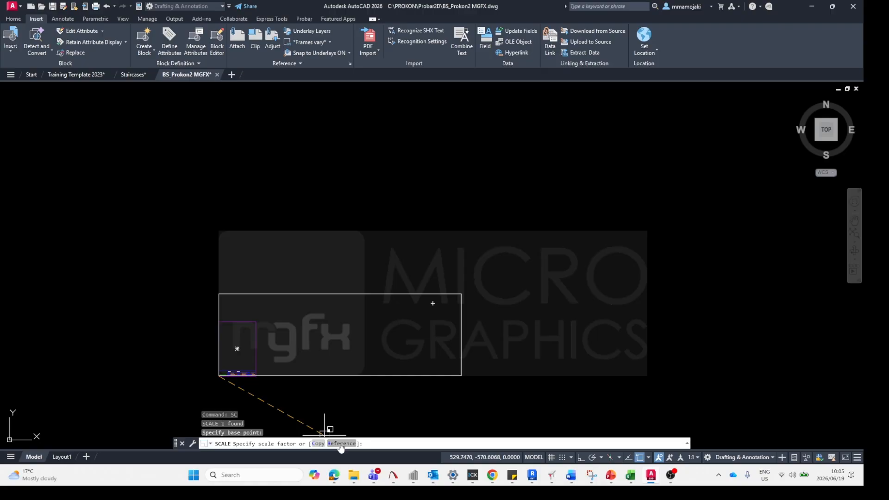
{"action": "left_click", "coordinate": [341, 443]}
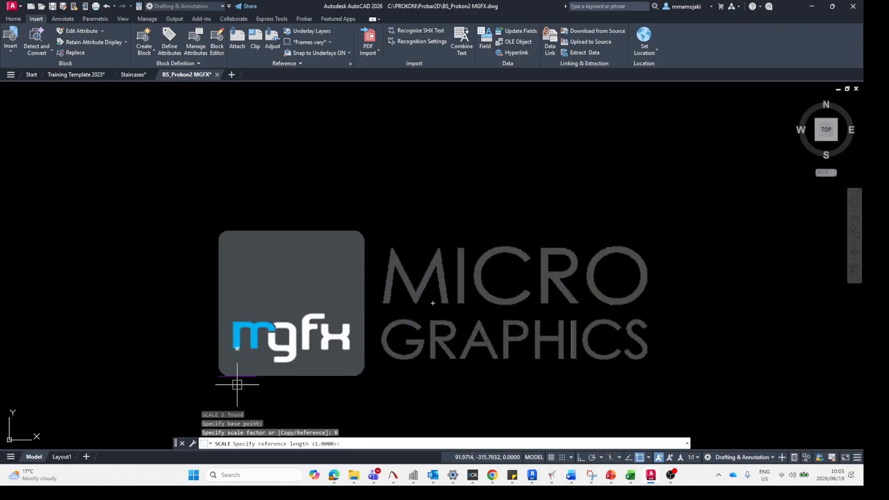
{"action": "left_click", "coordinate": [220, 375]}
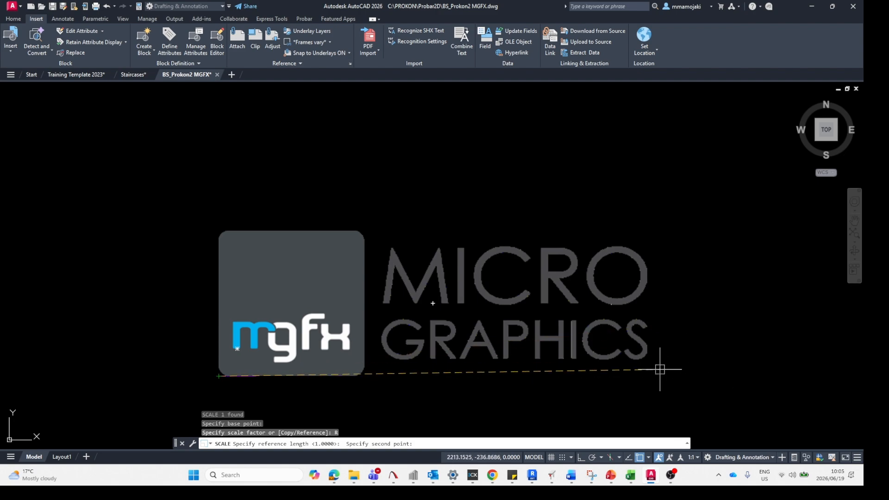
{"action": "left_click", "coordinate": [648, 376]}
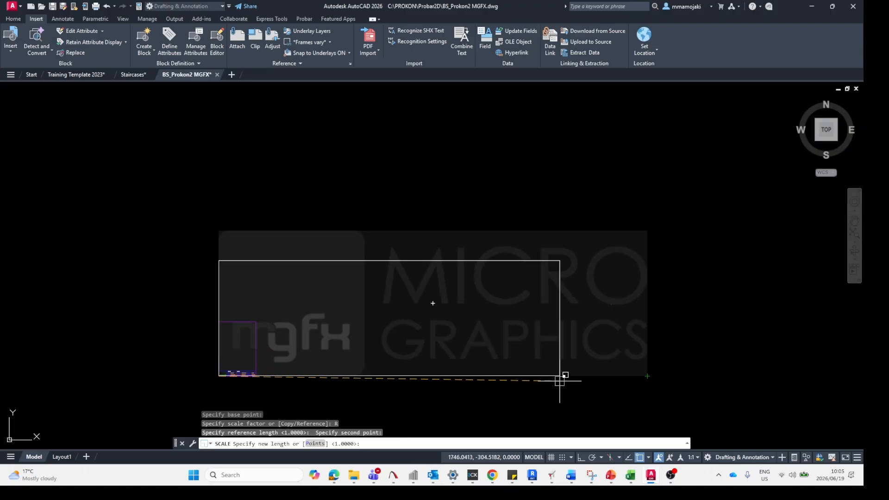
{"action": "scroll", "coordinate": [454, 376], "scroll_direction": "up", "scroll_amount": 8}
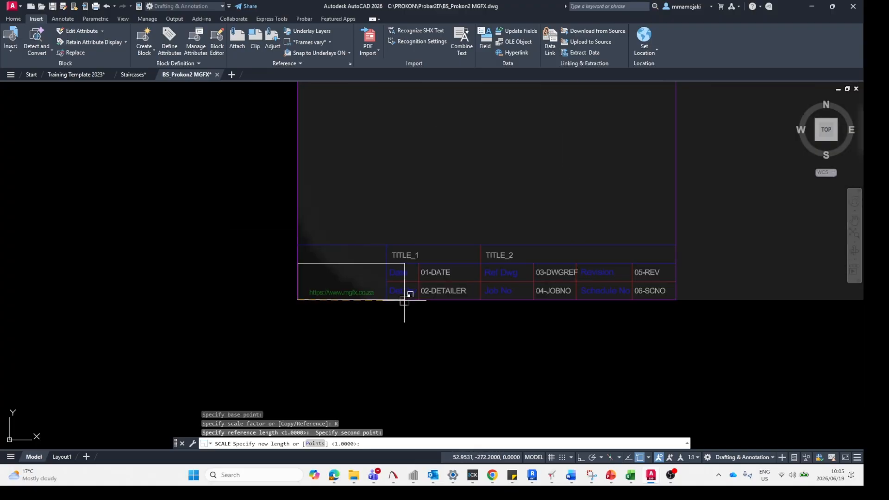
{"action": "left_click", "coordinate": [358, 295]}
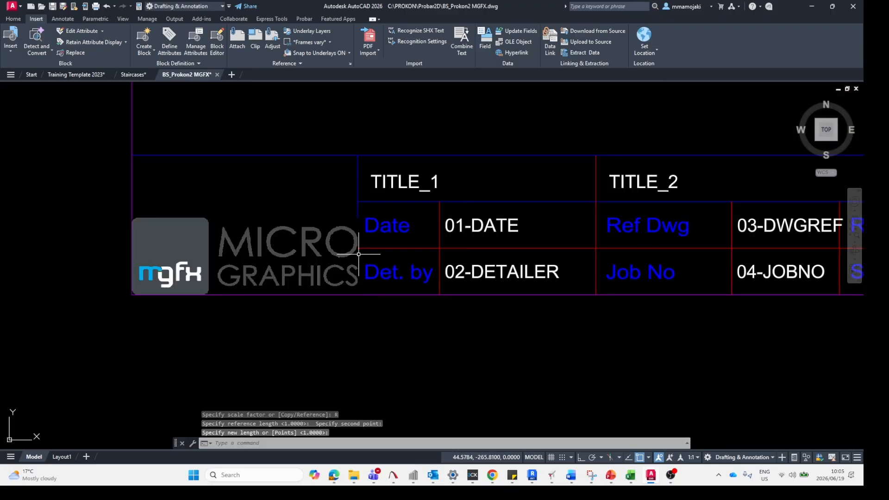
Try to move the logo, using its lower-left corner as the base point
{"action": "left_click", "coordinate": [323, 200]}
{"action": "left_click", "coordinate": [306, 236]}
{"action": "type", "text": "m"}
{"action": "key", "text": "Return"}
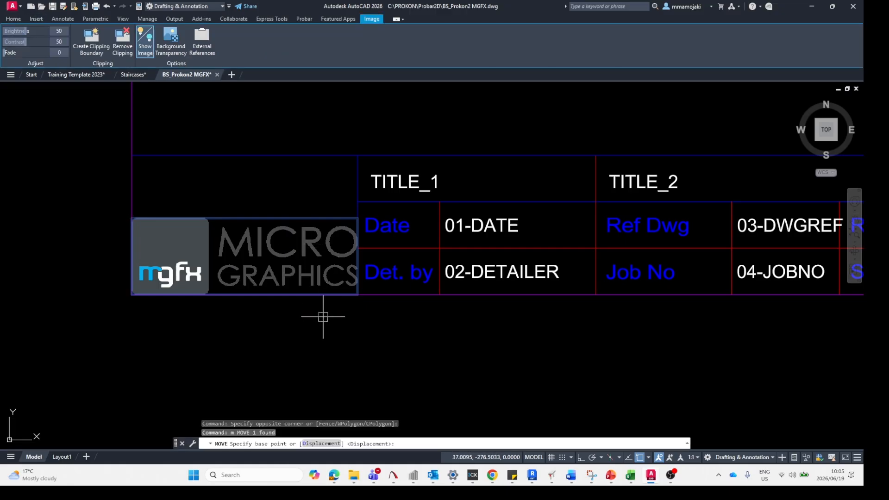
{"action": "left_click", "coordinate": [133, 295]}
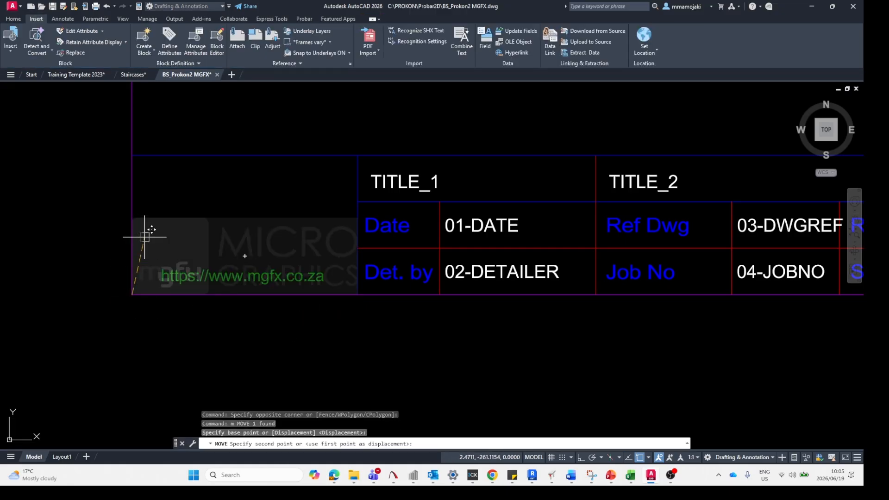
{"action": "scroll", "coordinate": [180, 253], "scroll_direction": "down", "scroll_amount": 4}
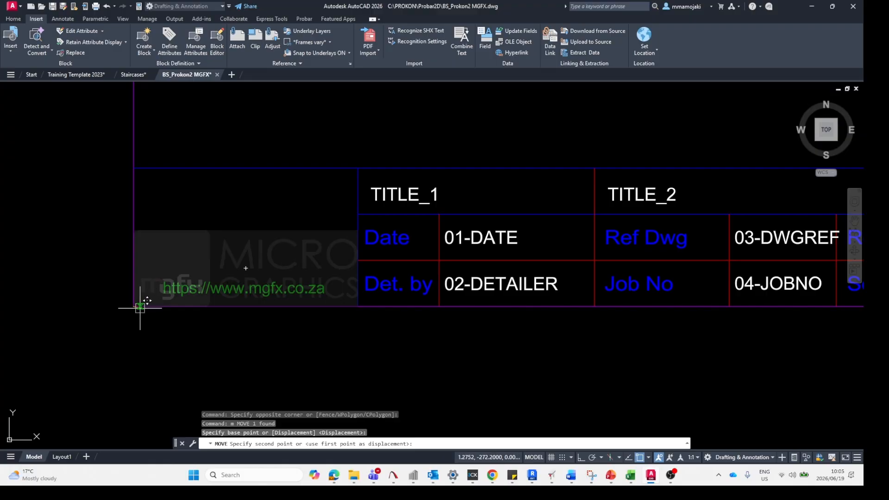
{"action": "left_click", "coordinate": [135, 304]}
Move the logo about 8 mm straight up along the titleblock's left border, clear of the website text
{"action": "left_click", "coordinate": [171, 213]}
{"action": "left_click", "coordinate": [159, 235]}
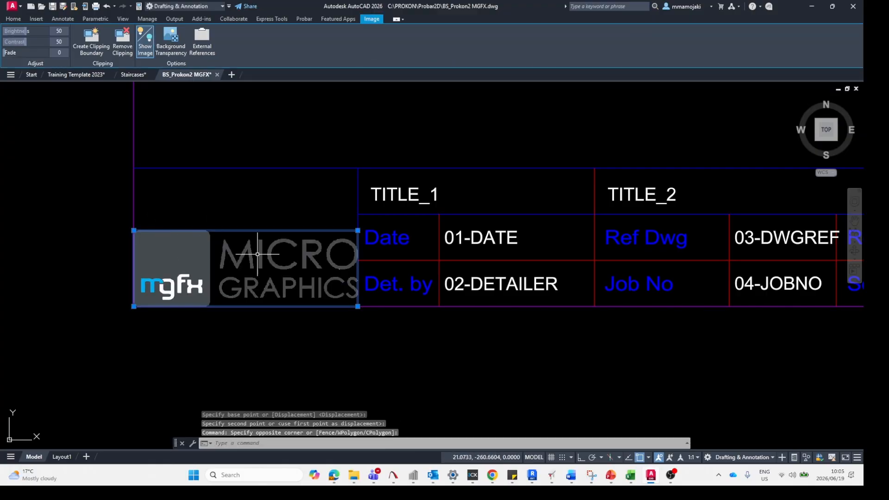
{"action": "type", "text": "m"}
{"action": "key", "text": "Return"}
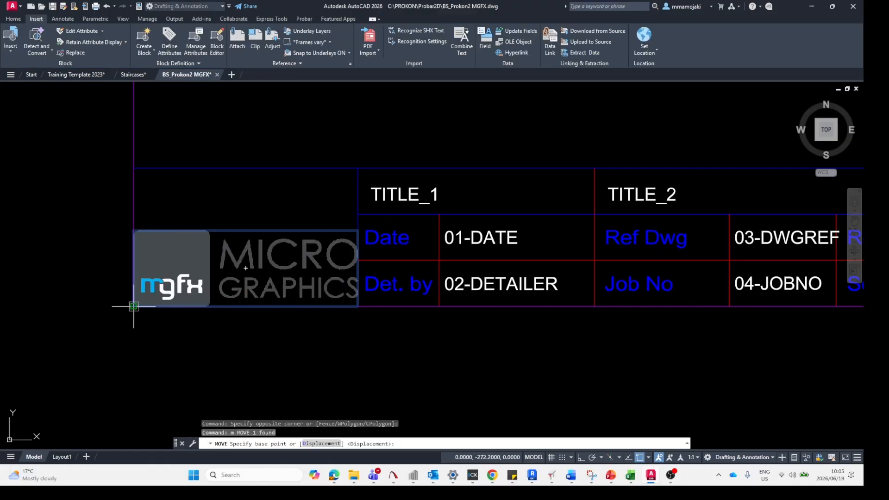
{"action": "left_click", "coordinate": [134, 306]}
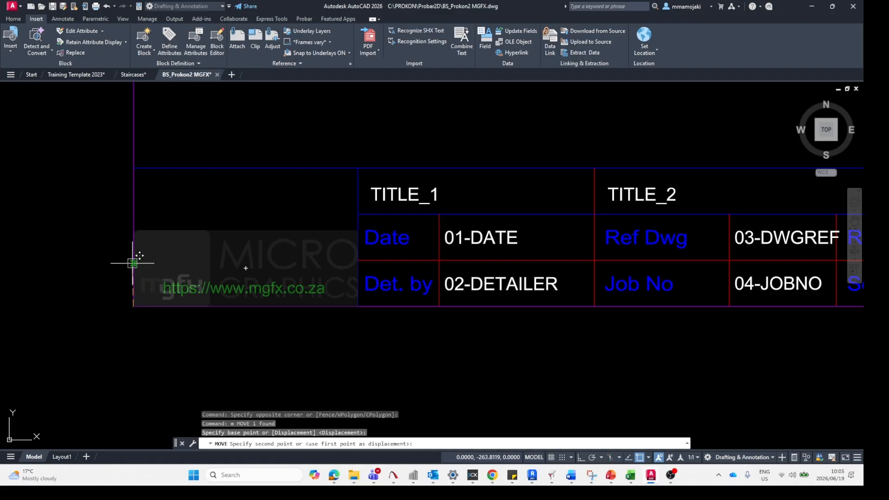
{"action": "left_click", "coordinate": [132, 263]}
{"action": "scroll", "coordinate": [333, 190], "scroll_direction": "up", "scroll_amount": 4}
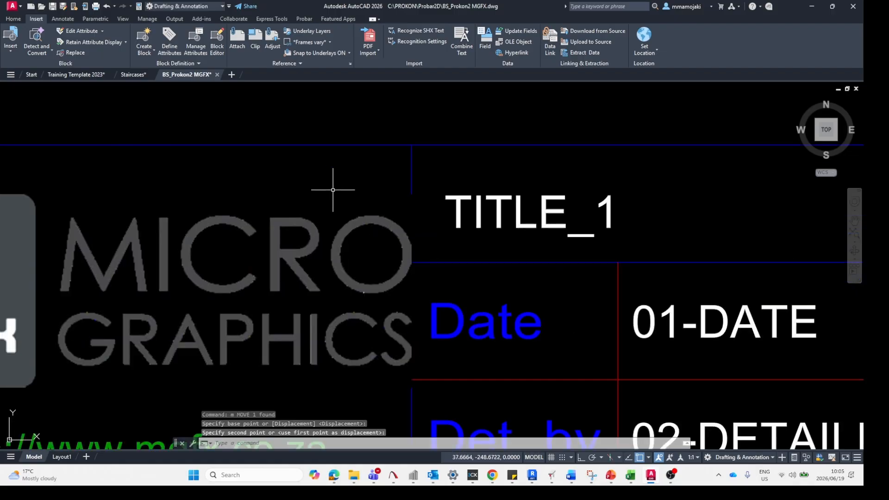
{"action": "scroll", "coordinate": [423, 189], "scroll_direction": "up", "scroll_amount": 2}
{"action": "left_click", "coordinate": [421, 188]}
{"action": "left_click", "coordinate": [301, 234]}
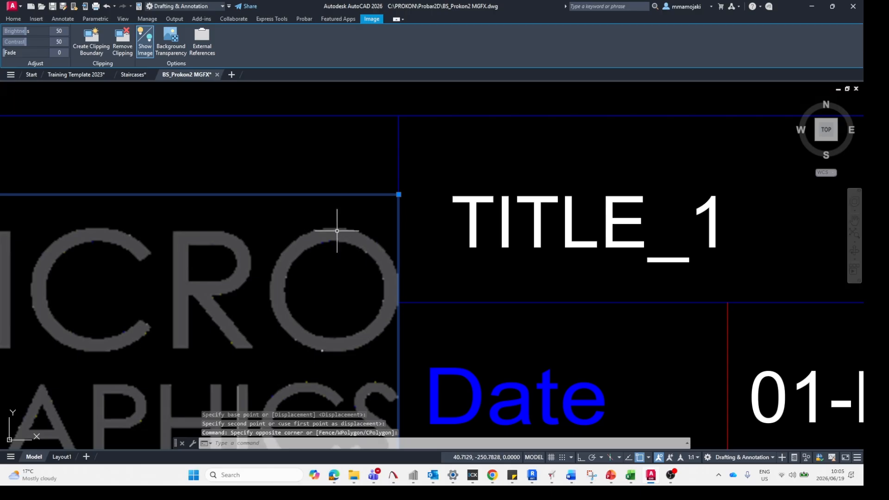
{"action": "scroll", "coordinate": [337, 230], "scroll_direction": "down", "scroll_amount": 7}
{"action": "key", "text": "Escape"}
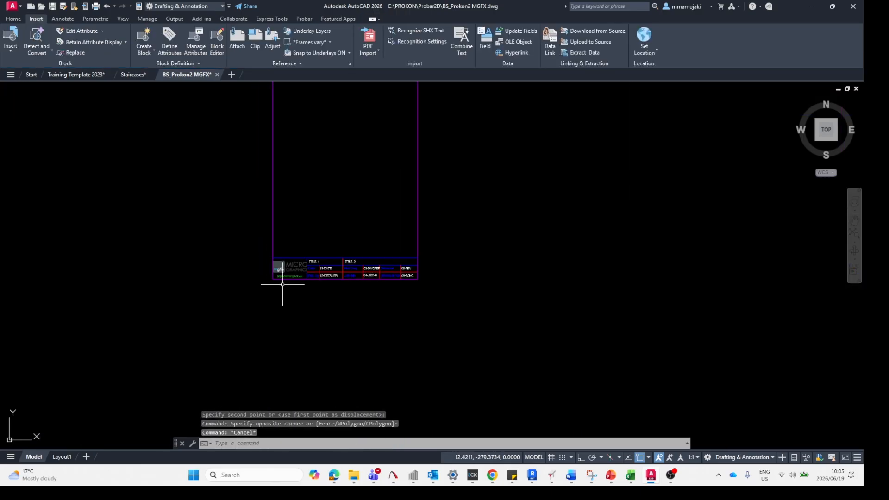
Save the BS_Prokon2 MGFX titleblock drawing and close it
{"action": "scroll", "coordinate": [337, 210], "scroll_direction": "up", "scroll_amount": 4}
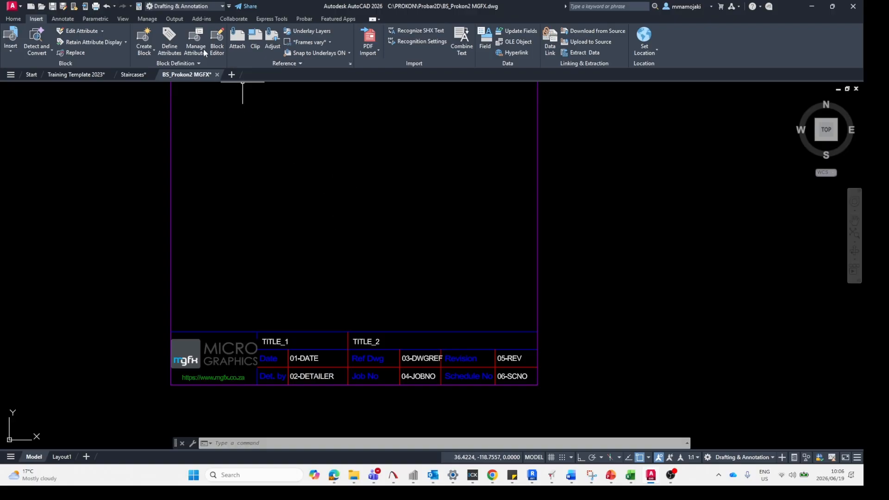
{"action": "left_click", "coordinate": [53, 7]}
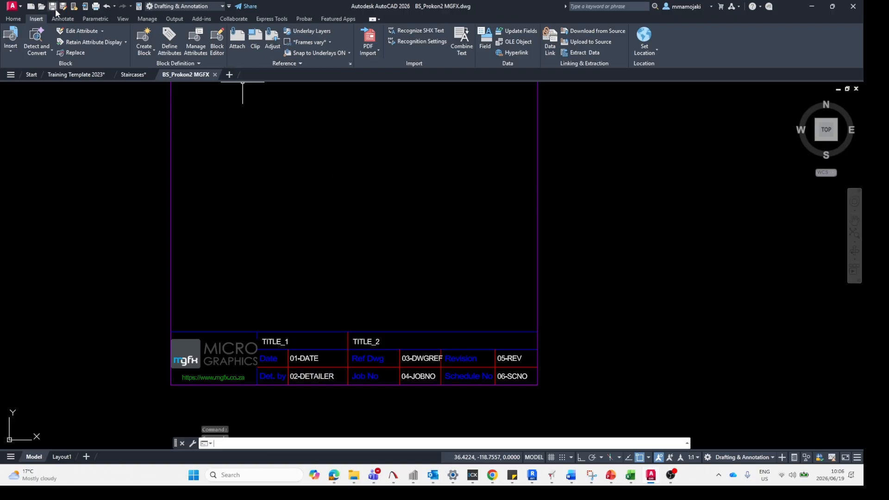
{"action": "left_click", "coordinate": [216, 74]}
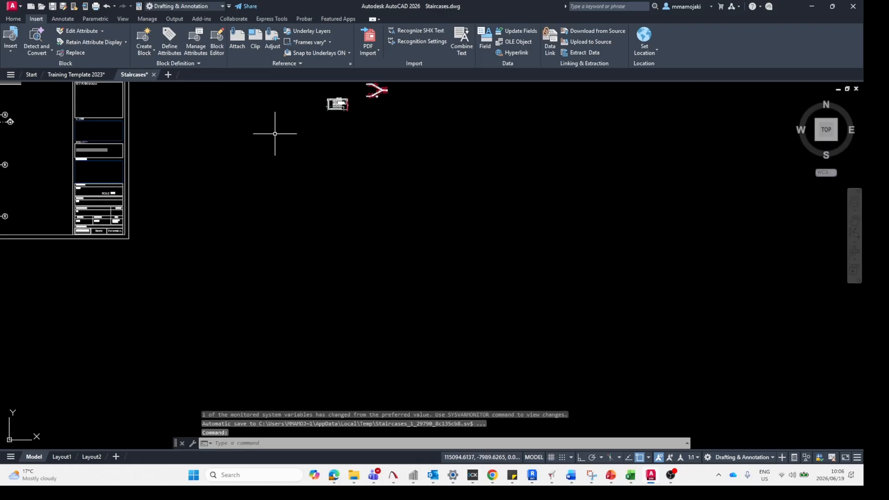
Open the Probar Scheduler for the Staircases drawing and bring up its table preferences
{"action": "scroll", "coordinate": [331, 231], "scroll_direction": "down", "scroll_amount": 8}
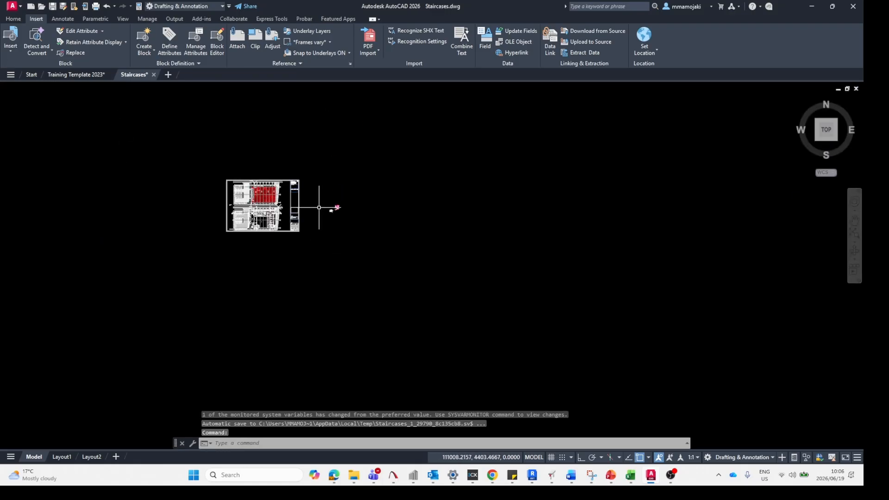
{"action": "scroll", "coordinate": [368, 201], "scroll_direction": "up", "scroll_amount": 4}
{"action": "scroll", "coordinate": [279, 223], "scroll_direction": "up", "scroll_amount": 4}
{"action": "scroll", "coordinate": [276, 223], "scroll_direction": "up", "scroll_amount": 6}
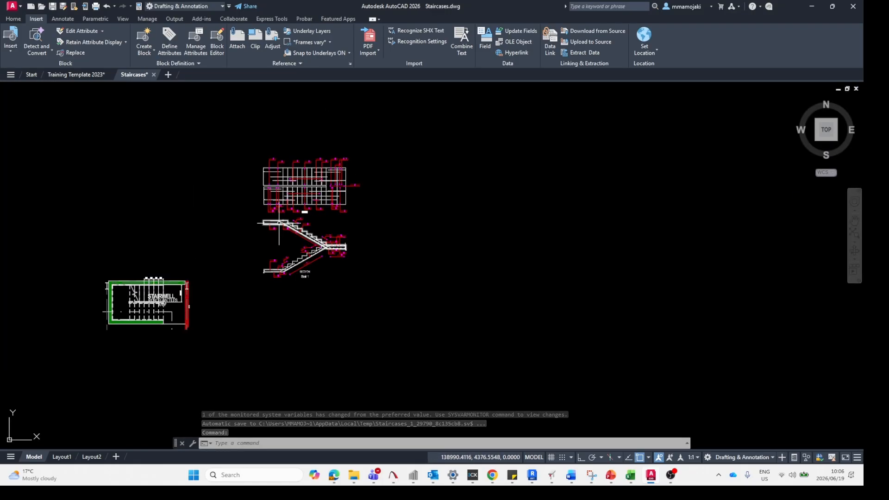
{"action": "scroll", "coordinate": [374, 172], "scroll_direction": "down", "scroll_amount": 3}
{"action": "scroll", "coordinate": [294, 200], "scroll_direction": "up", "scroll_amount": 2}
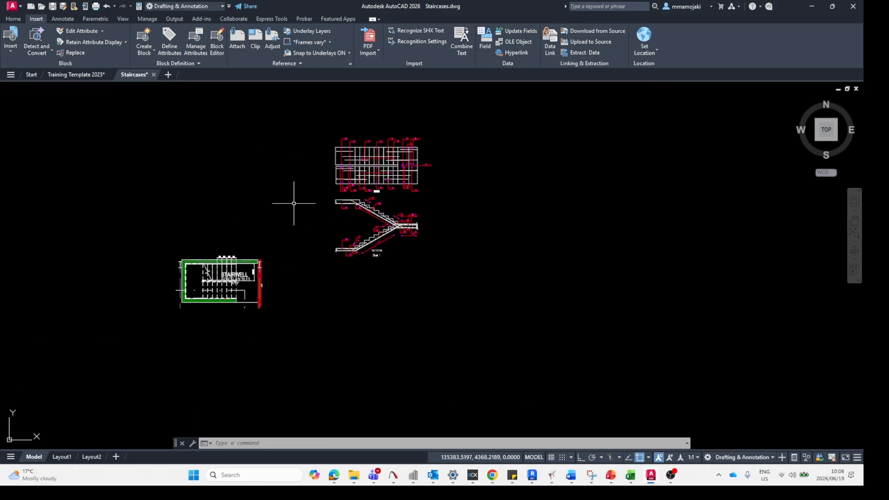
{"action": "left_click", "coordinate": [304, 18]}
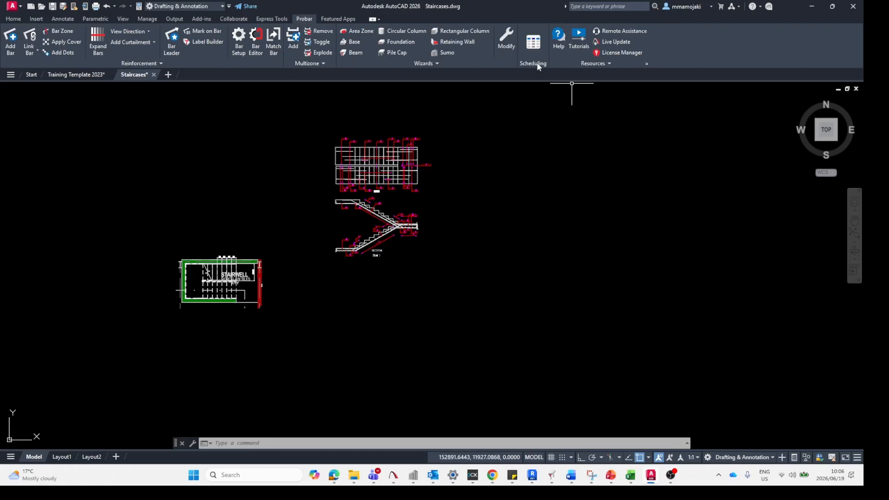
{"action": "left_click", "coordinate": [532, 42]}
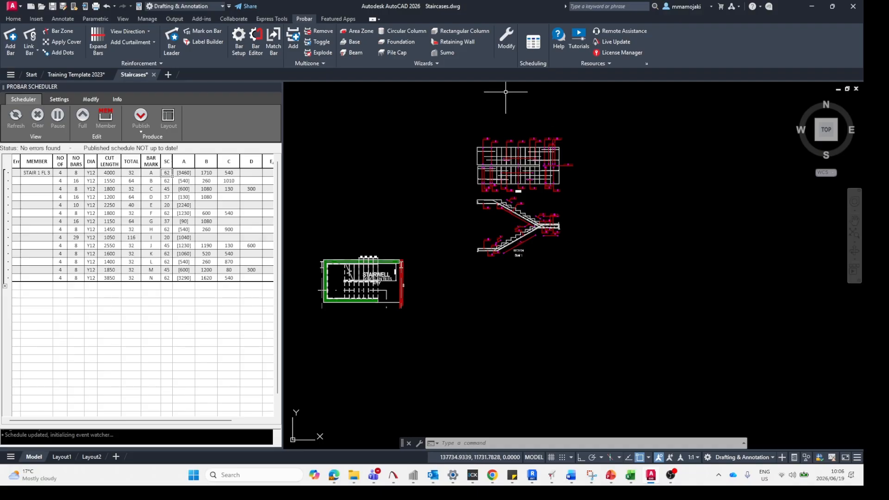
{"action": "left_click", "coordinate": [61, 101]}
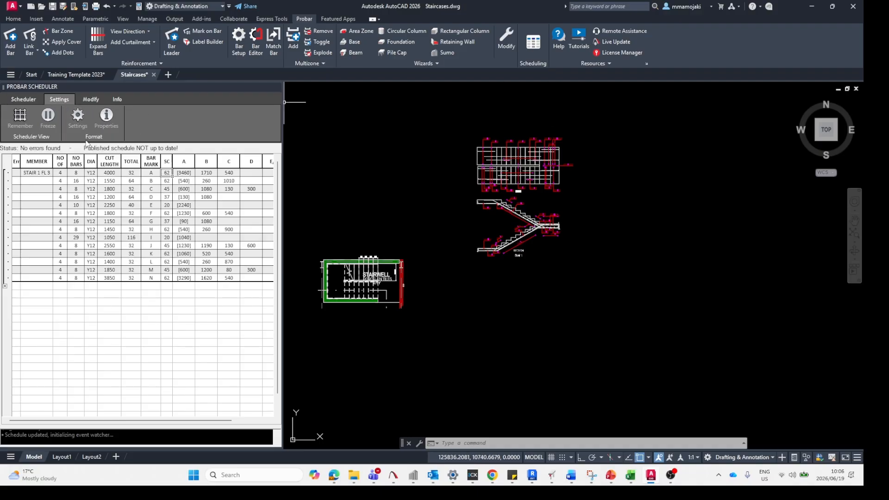
{"action": "left_click", "coordinate": [75, 121]}
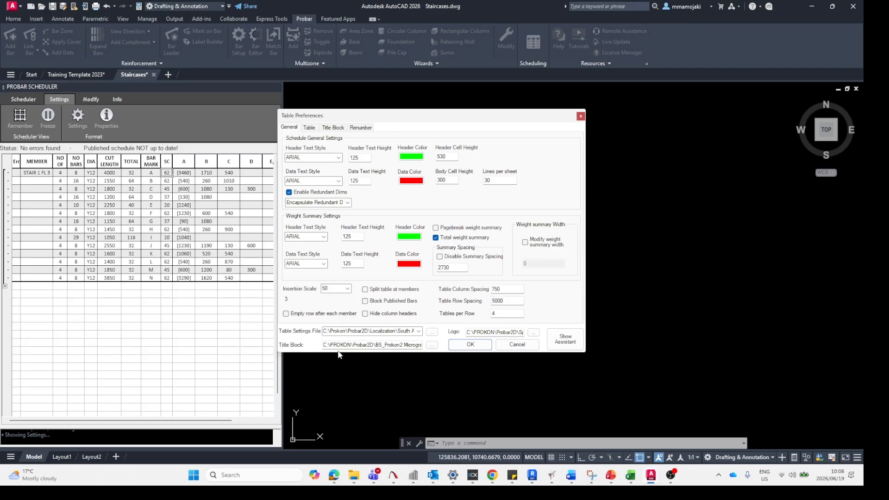
Assign BS_Prokon2 MGFX.dwg from C:\PROKON\Probar2D as the schedule's title block
{"action": "left_click", "coordinate": [432, 345]}
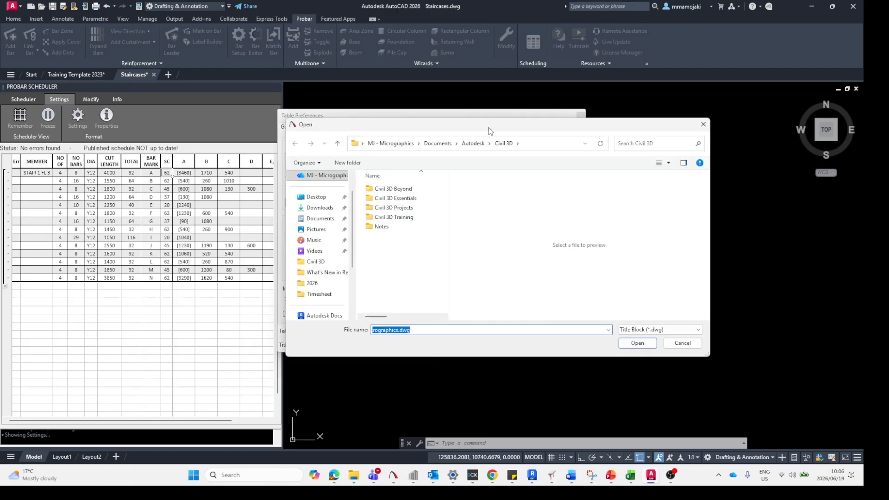
{"action": "left_click_drag", "start_coordinate": [488, 127], "coordinate": [568, 96]}
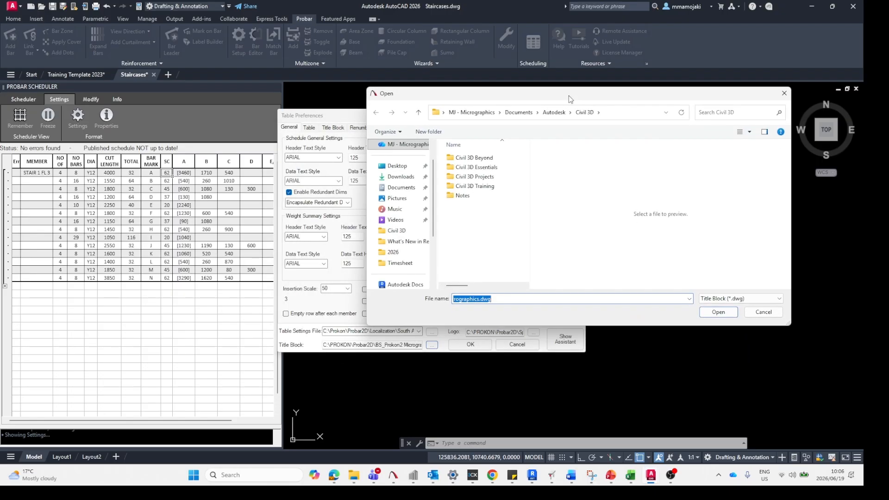
{"action": "scroll", "coordinate": [405, 260], "scroll_direction": "down", "scroll_amount": 3}
{"action": "left_click", "coordinate": [399, 252]}
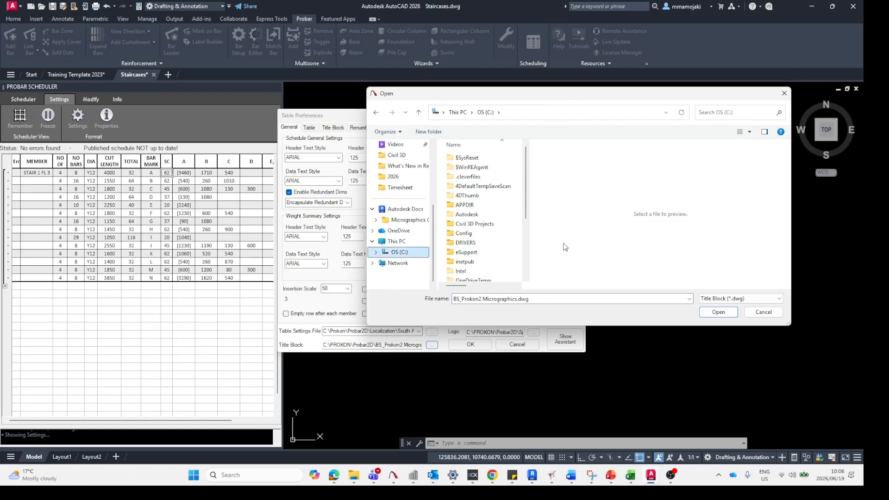
{"action": "scroll", "coordinate": [513, 244], "scroll_direction": "down", "scroll_amount": 3}
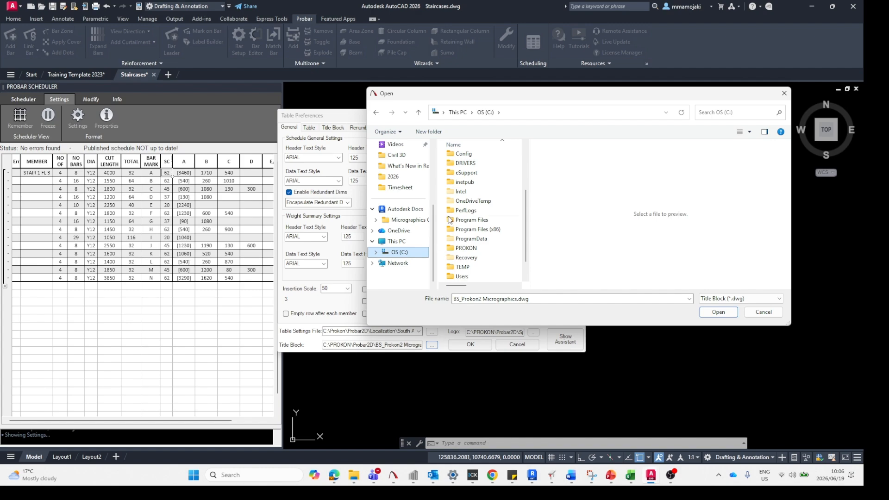
{"action": "double_click", "coordinate": [477, 249]}
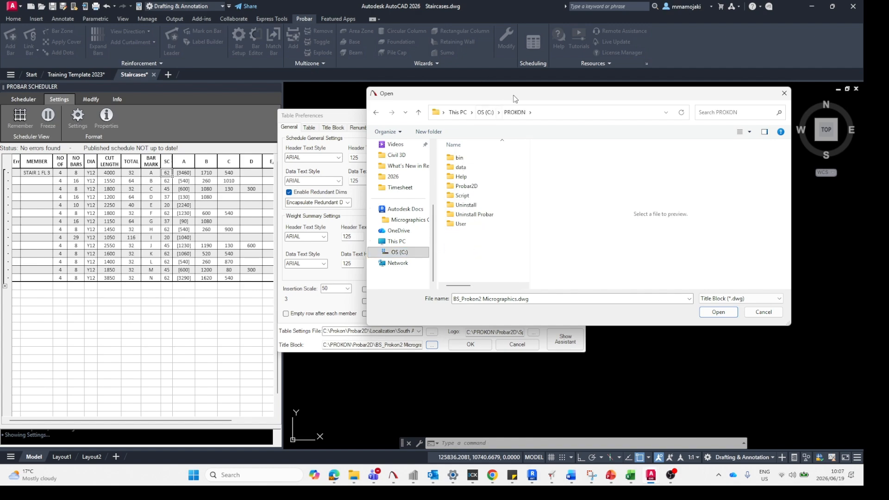
{"action": "double_click", "coordinate": [465, 186]}
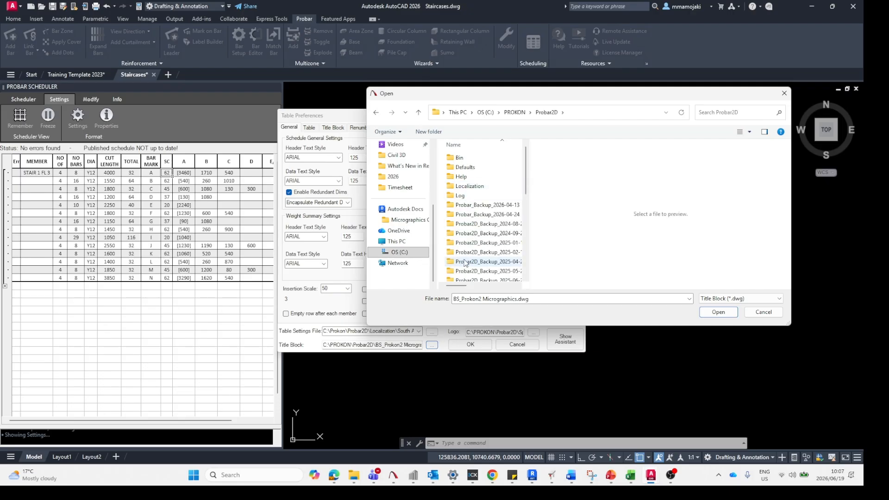
{"action": "scroll", "coordinate": [469, 197], "scroll_direction": "down", "scroll_amount": 3}
{"action": "scroll", "coordinate": [470, 196], "scroll_direction": "down", "scroll_amount": 4}
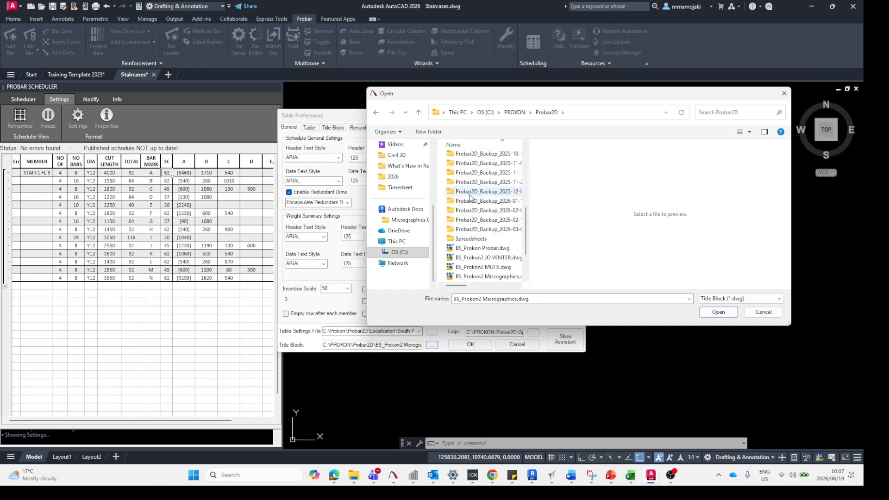
{"action": "left_click", "coordinate": [483, 238]}
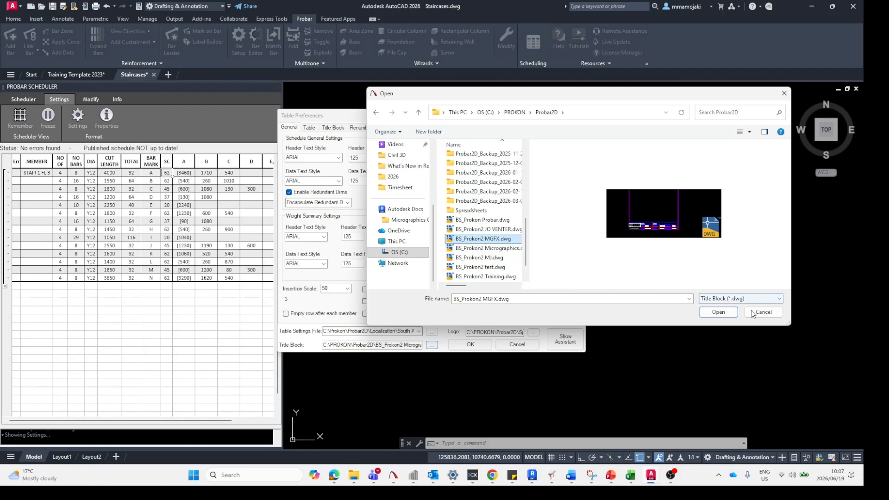
{"action": "left_click", "coordinate": [718, 312]}
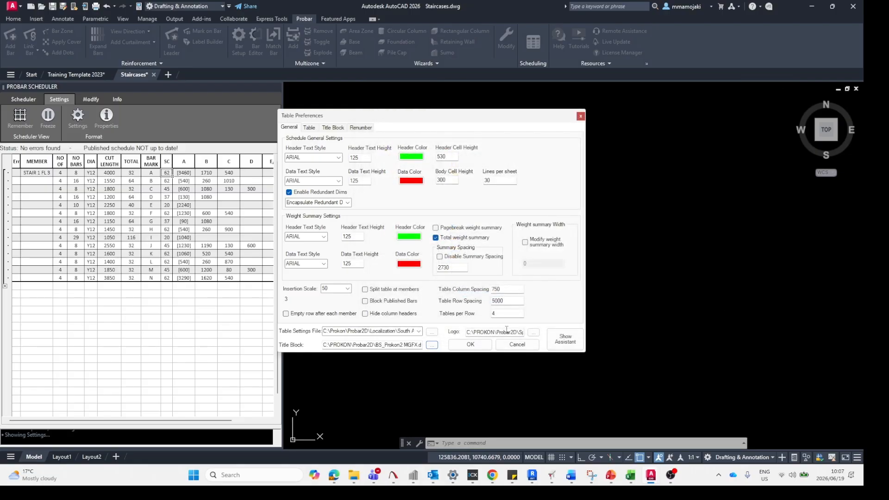
Set the schedule logo to Micrographics Company Logo.png from the Probar2D Spreadsheets folder
{"action": "left_click", "coordinate": [533, 332]}
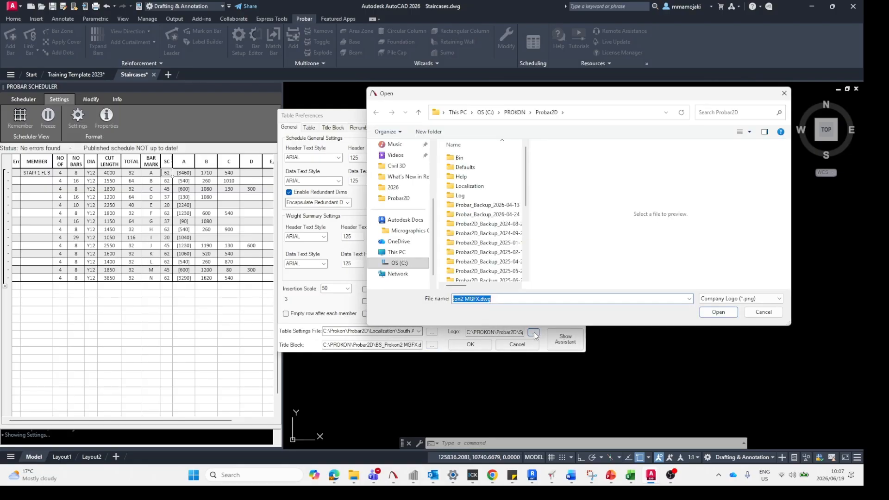
{"action": "scroll", "coordinate": [480, 195], "scroll_direction": "down", "scroll_amount": 2}
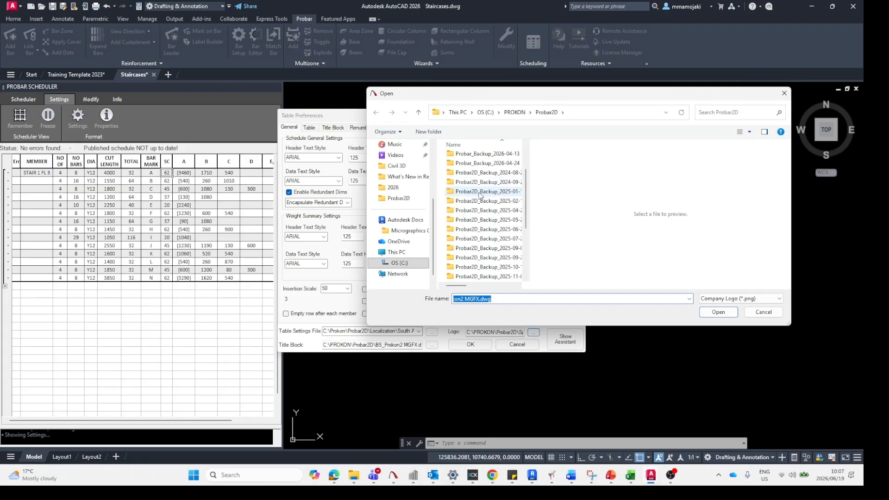
{"action": "scroll", "coordinate": [486, 213], "scroll_direction": "up", "scroll_amount": 2}
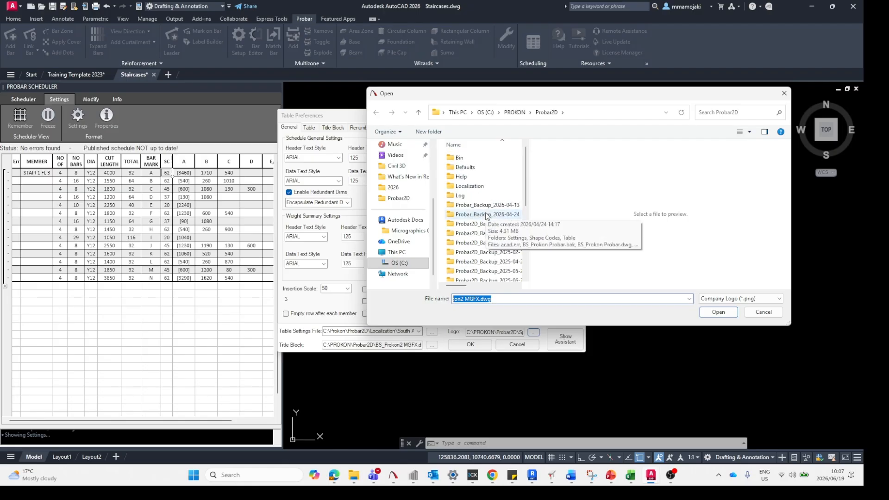
{"action": "scroll", "coordinate": [486, 215], "scroll_direction": "down", "scroll_amount": 3}
{"action": "double_click", "coordinate": [484, 260]}
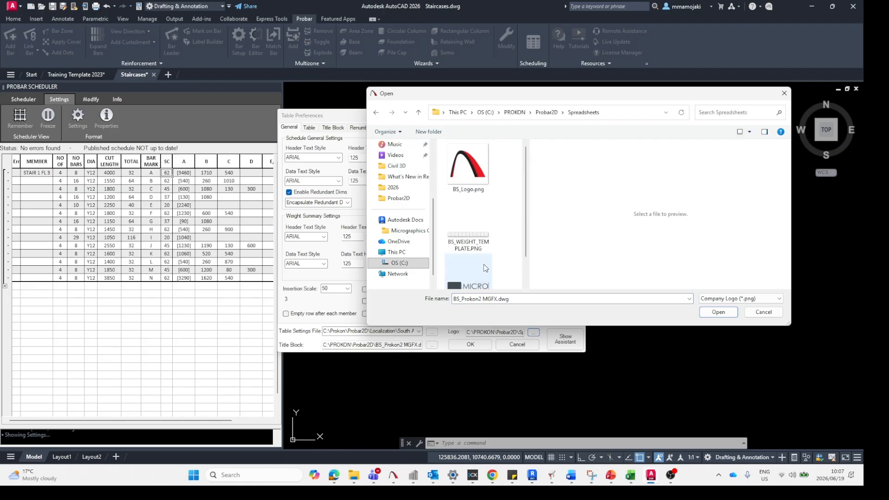
{"action": "scroll", "coordinate": [485, 266], "scroll_direction": "down", "scroll_amount": 1}
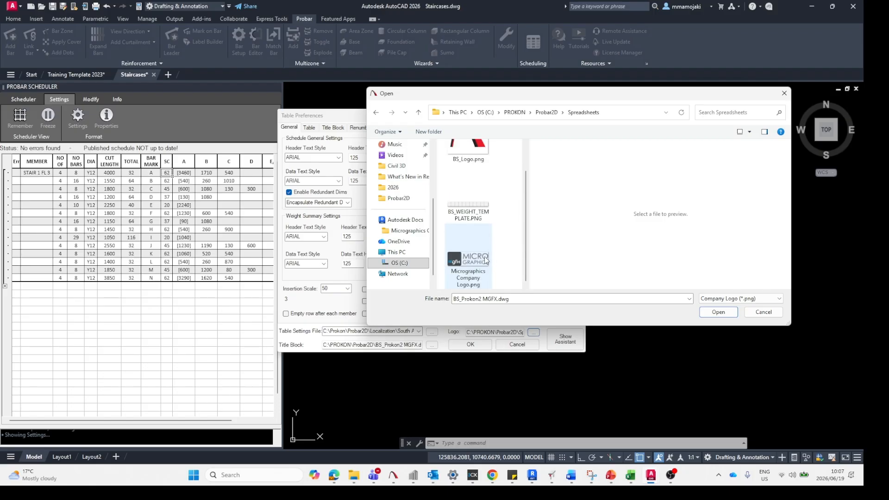
{"action": "left_click", "coordinate": [485, 259]}
{"action": "left_click", "coordinate": [729, 314]}
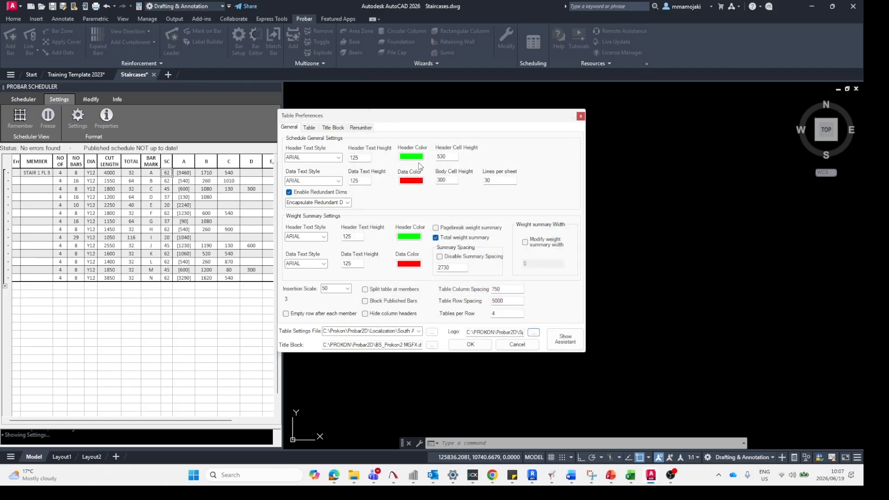
Set the Detailer value in the title block settings to ML
{"action": "left_click", "coordinate": [360, 127]}
{"action": "left_click", "coordinate": [343, 128]}
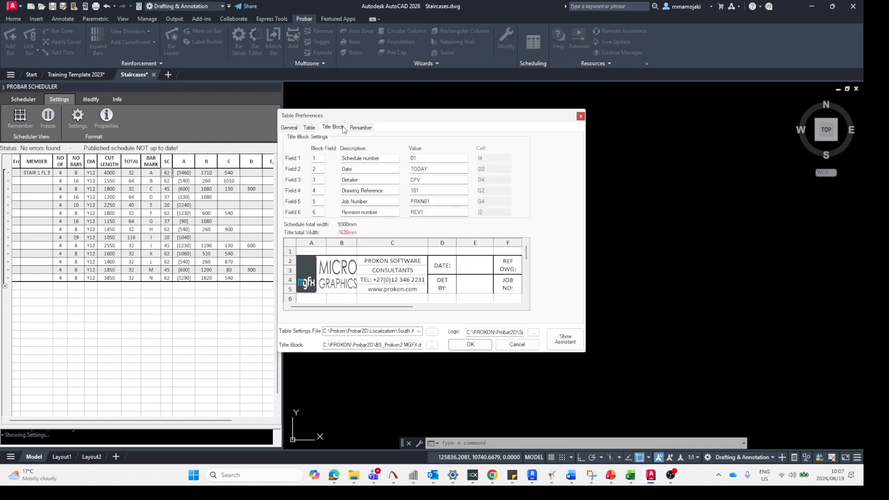
{"action": "left_click", "coordinate": [432, 159]}
{"action": "left_click", "coordinate": [440, 168]}
{"action": "double_click", "coordinate": [437, 181]}
{"action": "type", "text": "ML"}
Set the Job Number value in the title block settings to TEMP.C
{"action": "left_click", "coordinate": [452, 190]}
{"action": "left_click_drag", "start_coordinate": [455, 202], "coordinate": [409, 203]}
{"action": "type", "text": "TEM"}
{"action": "type", "text": "PLATE"}
{"action": "type", "text": " 202"}
{"action": "key", "text": "BackSpace"}
{"action": "key", "text": "BackSpace"}
{"action": "key", "text": "BackSpace"}
{"action": "key", "text": "BackSpace"}
{"action": "key", "text": "BackSpace"}
{"action": "key", "text": "BackSpace"}
{"action": "key", "text": "BackSpace"}
{"action": "key", "text": "BackSpace"}
{"action": "key", "text": "BackSpace"}
{"action": "key", "text": "BackSpace"}
{"action": "type", "text": "MP"}
{"action": "key", "text": "BackSpace"}
Replace the company name lines in cells C2 and C3 of the title block preview with MICROGRAPHICS and PTY LTD
{"action": "left_click", "coordinate": [420, 262]}
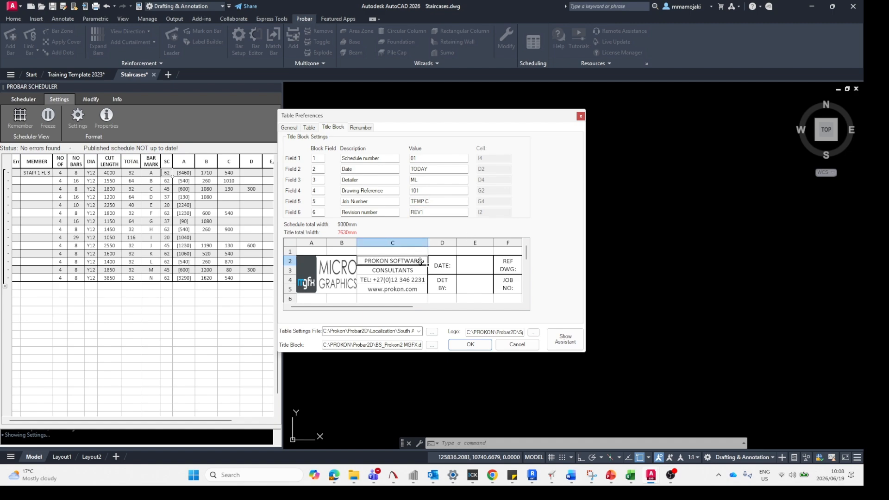
{"action": "left_click", "coordinate": [420, 262]}
{"action": "left_click_drag", "start_coordinate": [420, 261], "coordinate": [362, 254]}
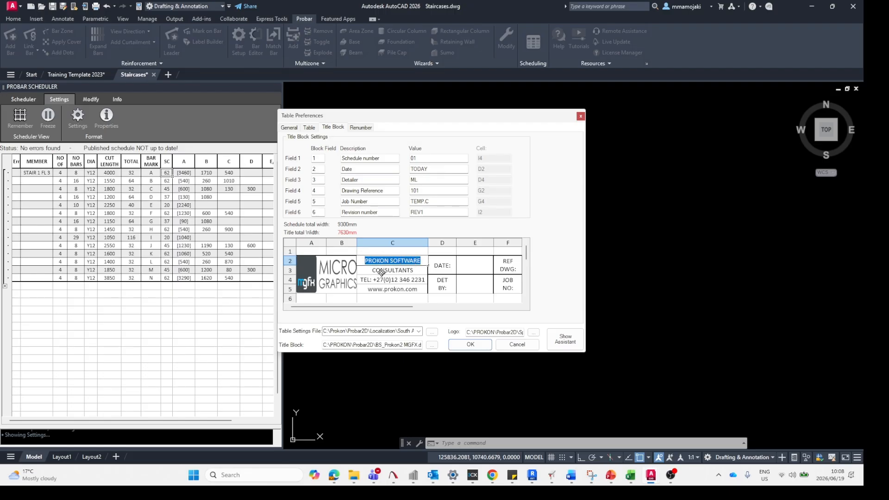
{"action": "type", "text": "MICR"}
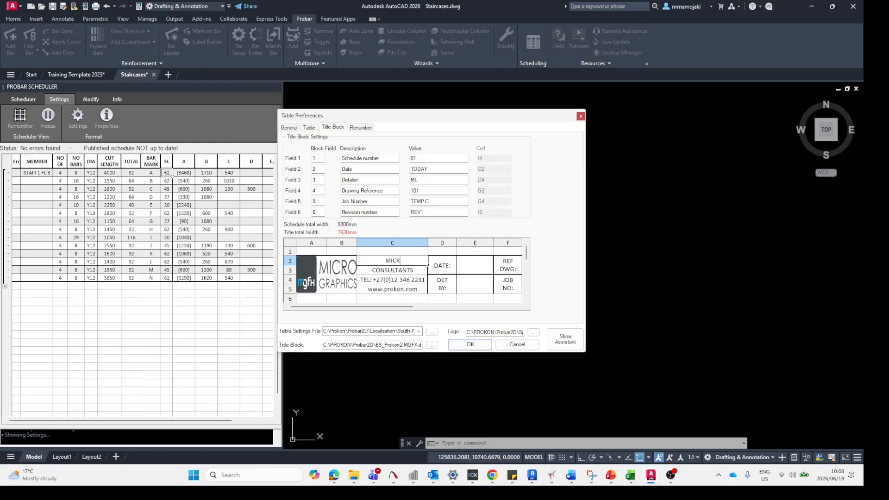
{"action": "type", "text": "OGRAPHICS"}
{"action": "left_click", "coordinate": [417, 270]}
{"action": "type", "text": "P"}
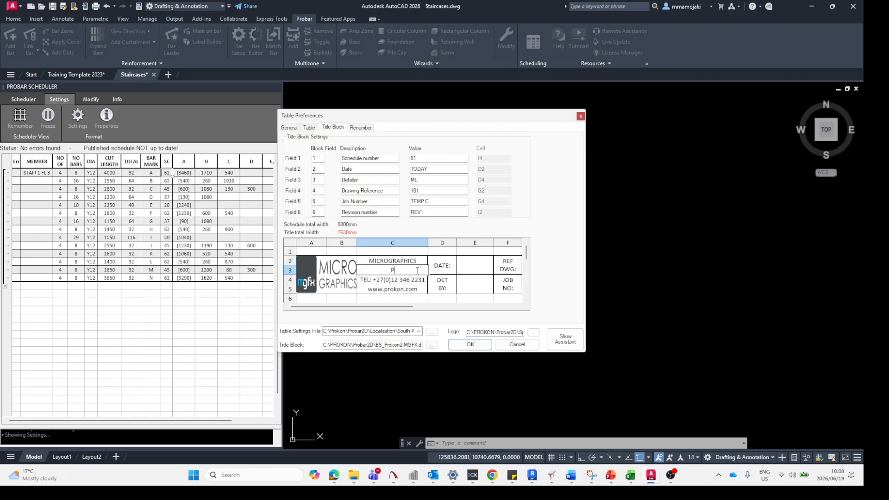
{"action": "type", "text": "TY LTD"}
Replace the telephone number in cell C4 of the title block preview with Micrographics' copied phone number
{"action": "left_click", "coordinate": [412, 281]}
{"action": "left_click", "coordinate": [401, 279]}
{"action": "left_click_drag", "start_coordinate": [423, 279], "coordinate": [375, 279]}
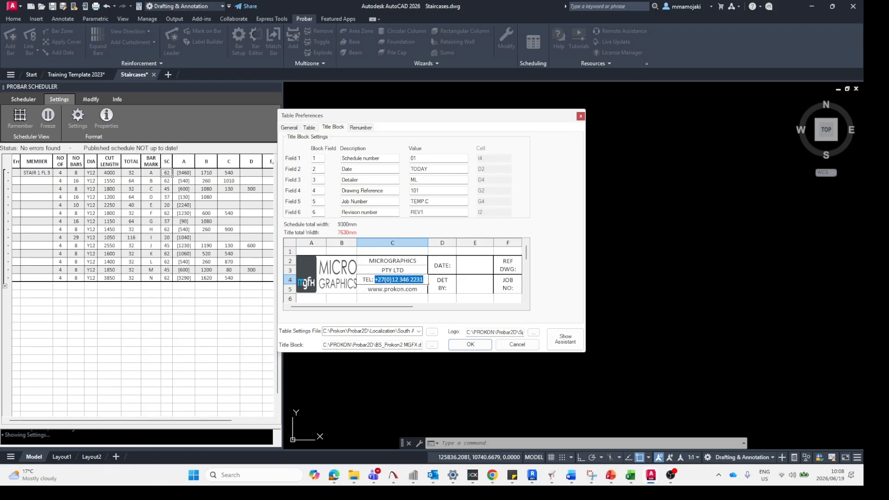
{"action": "key", "text": "alt+Tab"}
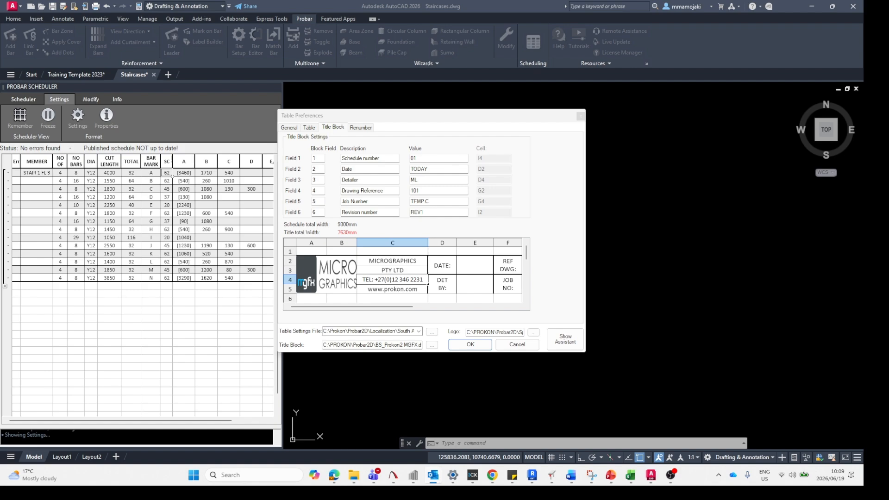
{"action": "left_click", "coordinate": [377, 279]}
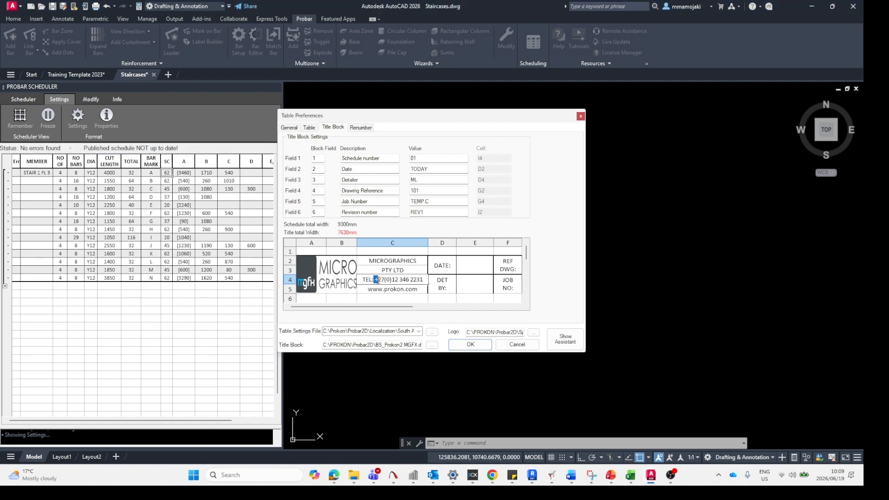
{"action": "left_click_drag", "start_coordinate": [377, 280], "coordinate": [426, 280]}
{"action": "key", "text": "ctrl+v"}
{"action": "left_click", "coordinate": [411, 290]}
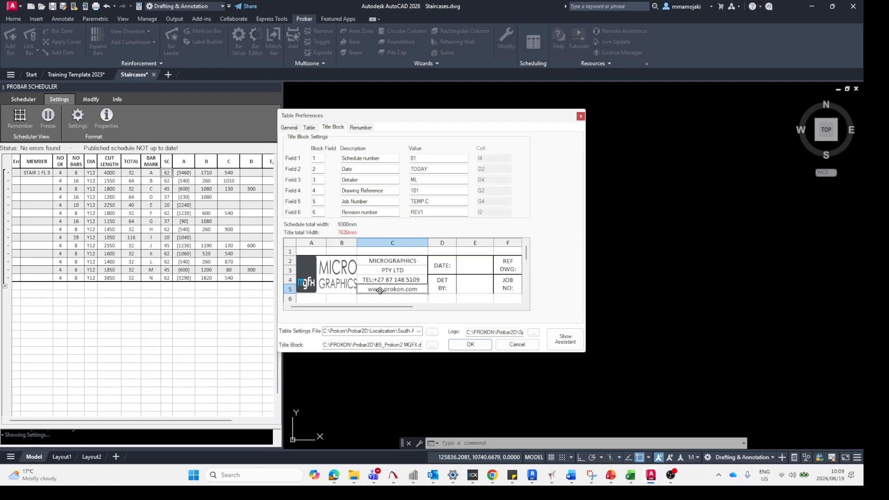
{"action": "left_click", "coordinate": [380, 290]}
{"action": "left_click_drag", "start_coordinate": [384, 289], "coordinate": [402, 289]}
{"action": "type", "text": "MGFX."}
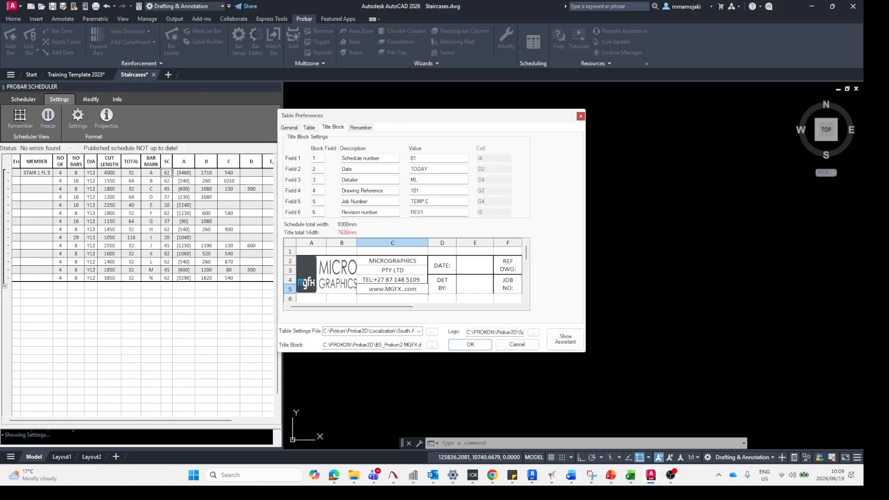
{"action": "key", "text": "BackSpace"}
{"action": "key", "text": "BackSpace"}
{"action": "key", "text": "BackSpace"}
{"action": "type", "text": "O.ZA"}
{"action": "key", "text": "BackSpace"}
{"action": "key", "text": "BackSpace"}
{"action": "type", "text": "za"}
{"action": "key", "text": "BackSpace"}
{"action": "type", "text": "o"}
{"action": "left_click_drag", "start_coordinate": [401, 292], "coordinate": [385, 292]}
{"action": "type", "text": "mgfx"}
{"action": "left_click", "coordinate": [469, 345]}
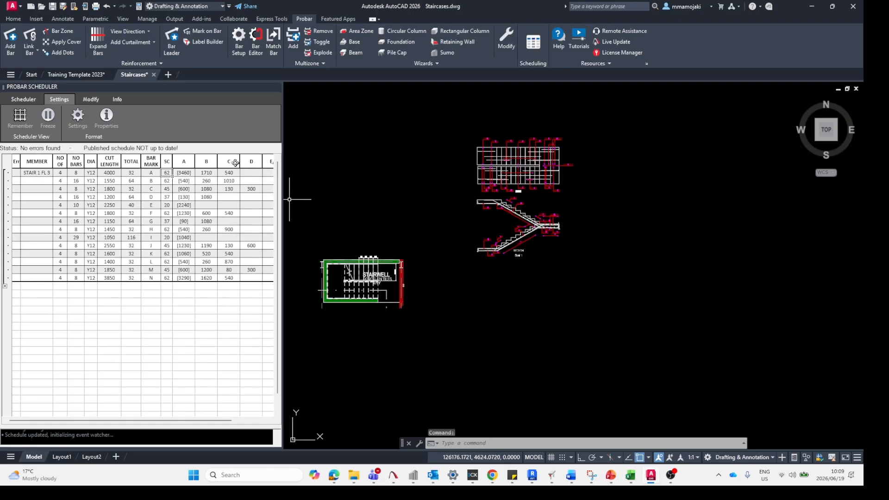
Publish the bending schedule into the drawing, placing it in the empty space to the right of the stair details
{"action": "left_click", "coordinate": [31, 100]}
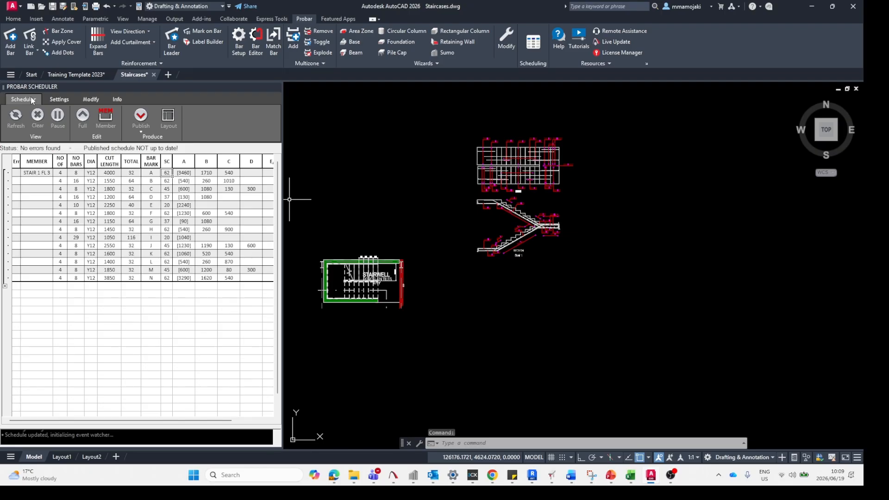
{"action": "left_click", "coordinate": [141, 120]}
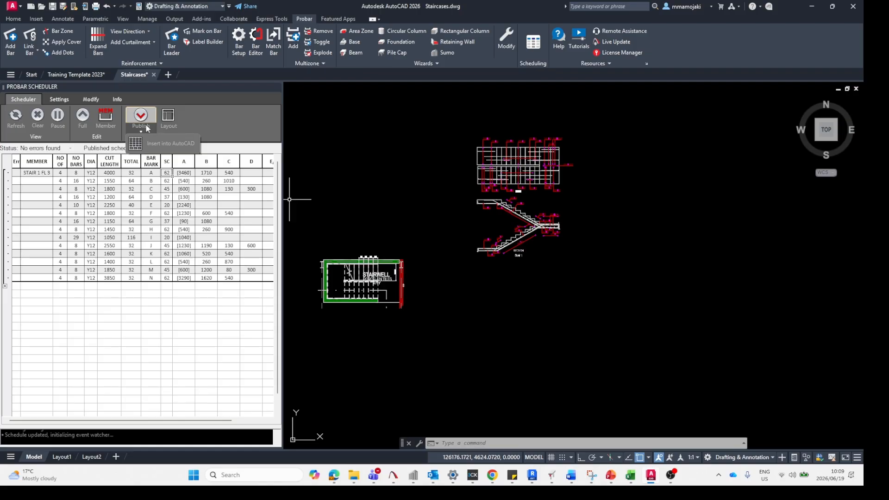
{"action": "left_click", "coordinate": [157, 144]}
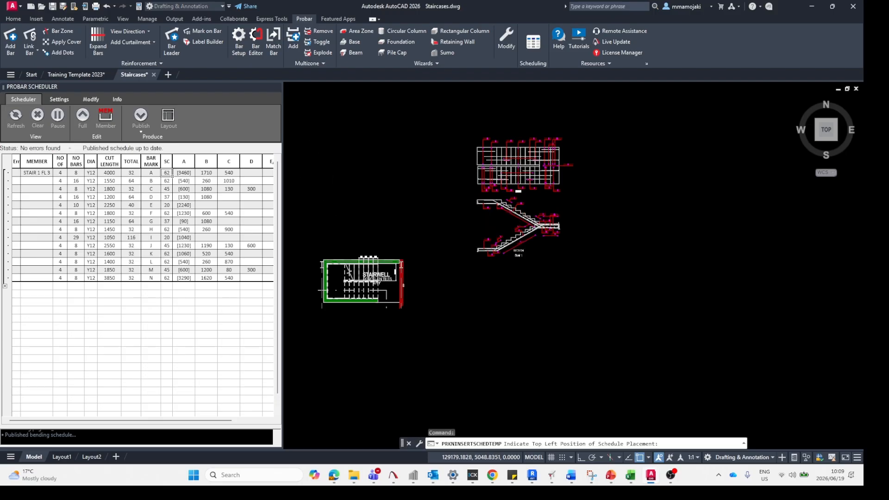
{"action": "scroll", "coordinate": [339, 191], "scroll_direction": "down", "scroll_amount": 2}
{"action": "scroll", "coordinate": [481, 188], "scroll_direction": "up", "scroll_amount": 1}
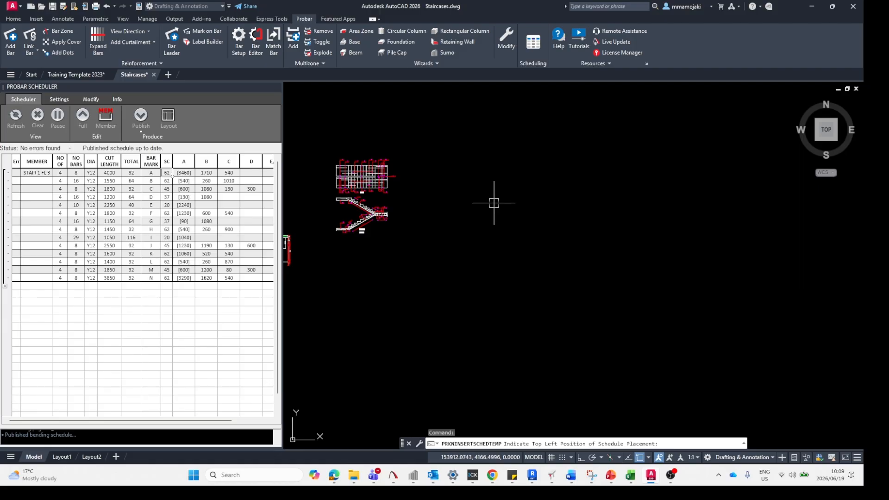
{"action": "left_click", "coordinate": [467, 170]}
Examine the inserted schedule's titleblock, checking the logo, website, date, detailer, job number, revision and schedule number fields
{"action": "scroll", "coordinate": [472, 301], "scroll_direction": "up", "scroll_amount": 6}
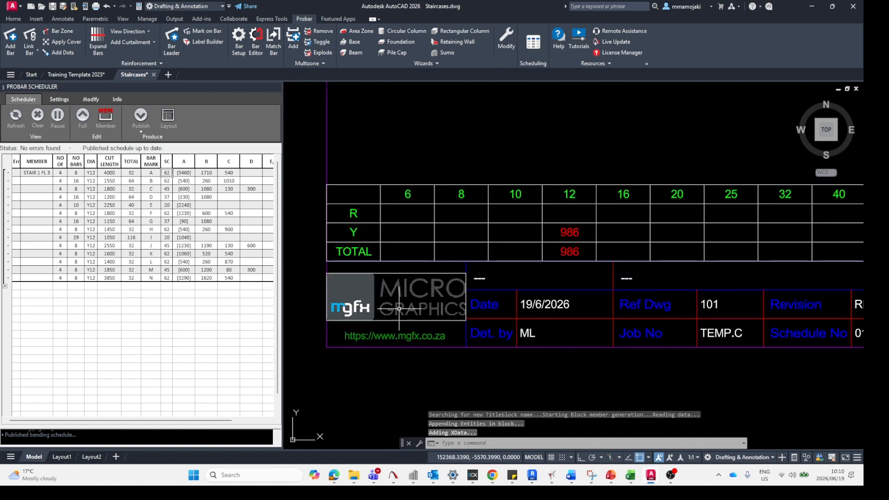
{"action": "scroll", "coordinate": [402, 287], "scroll_direction": "up", "scroll_amount": 2}
{"action": "scroll", "coordinate": [401, 287], "scroll_direction": "down", "scroll_amount": 5}
{"action": "scroll", "coordinate": [603, 308], "scroll_direction": "up", "scroll_amount": 4}
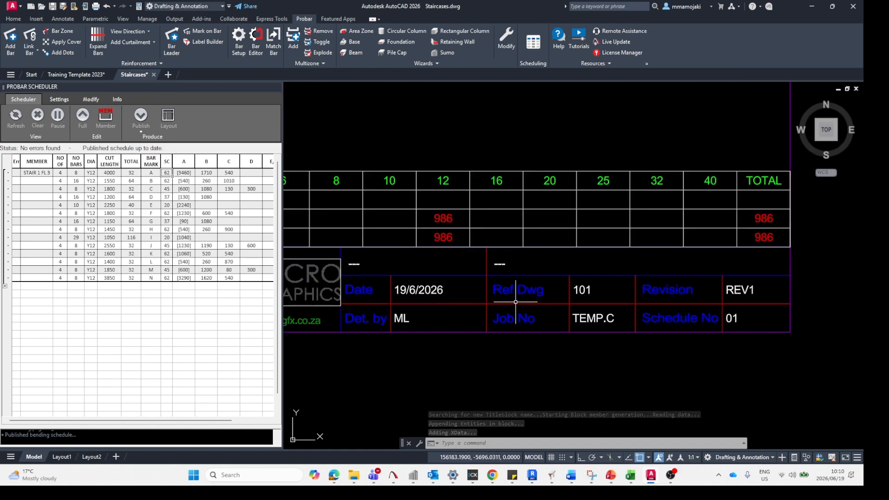
{"action": "scroll", "coordinate": [602, 308], "scroll_direction": "down", "scroll_amount": 5}
{"action": "scroll", "coordinate": [460, 318], "scroll_direction": "up", "scroll_amount": 6}
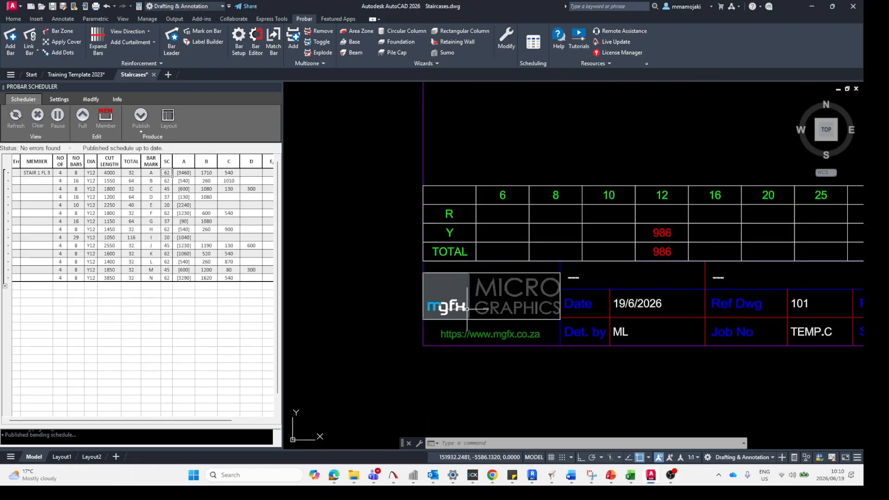
{"action": "scroll", "coordinate": [413, 353], "scroll_direction": "down", "scroll_amount": 6}
{"action": "scroll", "coordinate": [565, 331], "scroll_direction": "up", "scroll_amount": 5}
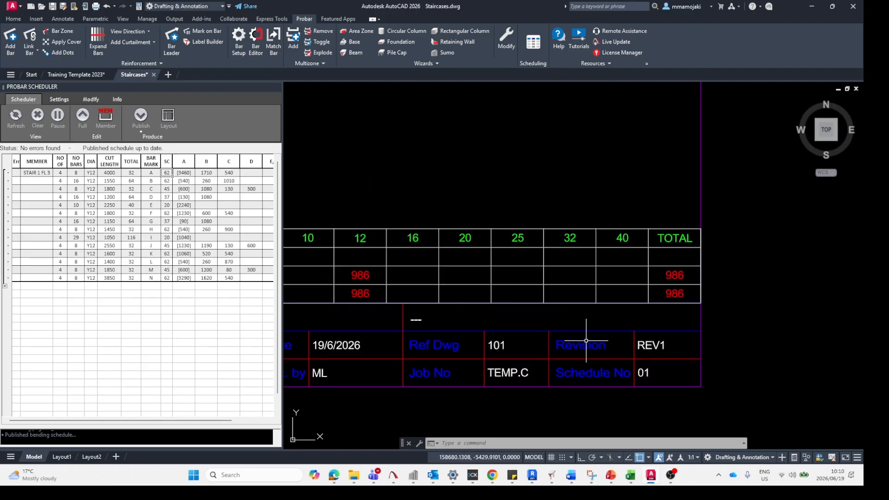
{"action": "scroll", "coordinate": [564, 331], "scroll_direction": "down", "scroll_amount": 3}
{"action": "scroll", "coordinate": [382, 335], "scroll_direction": "up", "scroll_amount": 2}
{"action": "scroll", "coordinate": [454, 330], "scroll_direction": "down", "scroll_amount": 4}
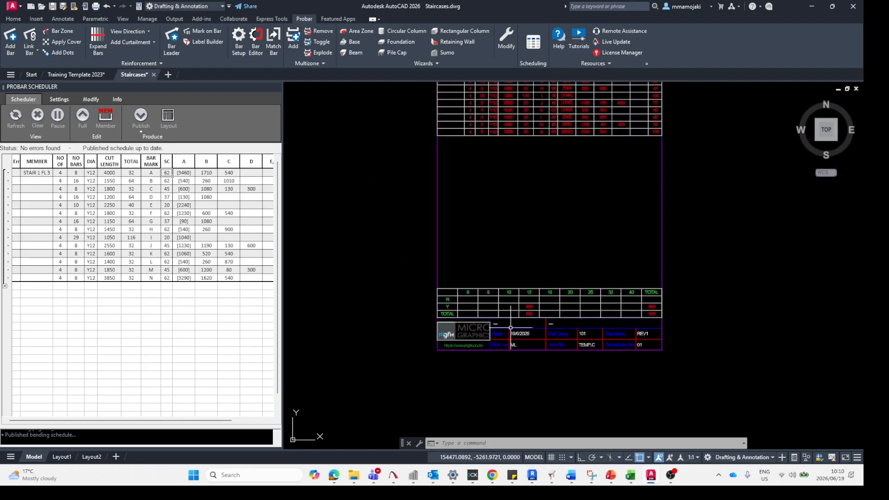
Review the published schedule's overall layout and its titleblock's logo, website and reference drawing fields up close, and switch to the presentation slideshow
{"action": "scroll", "coordinate": [472, 326], "scroll_direction": "up", "scroll_amount": 5}
{"action": "scroll", "coordinate": [521, 328], "scroll_direction": "up", "scroll_amount": 2}
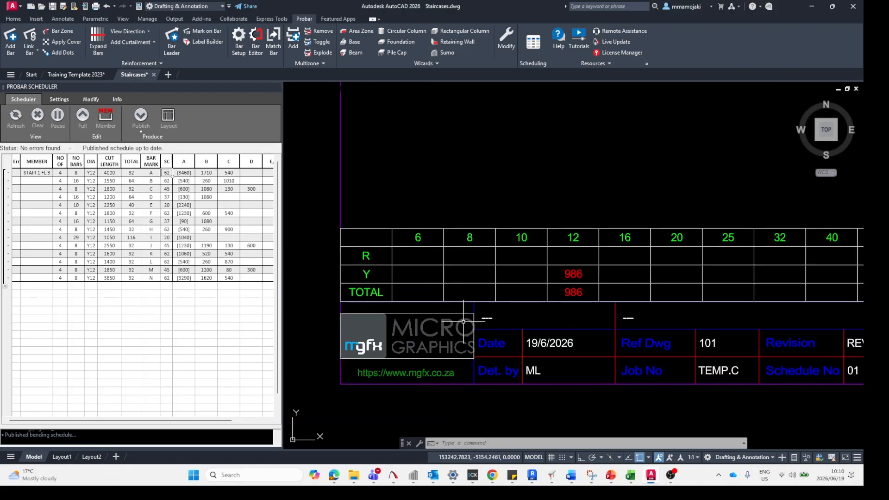
{"action": "scroll", "coordinate": [463, 334], "scroll_direction": "down", "scroll_amount": 2}
{"action": "scroll", "coordinate": [428, 371], "scroll_direction": "up", "scroll_amount": 2}
{"action": "scroll", "coordinate": [386, 371], "scroll_direction": "down", "scroll_amount": 3}
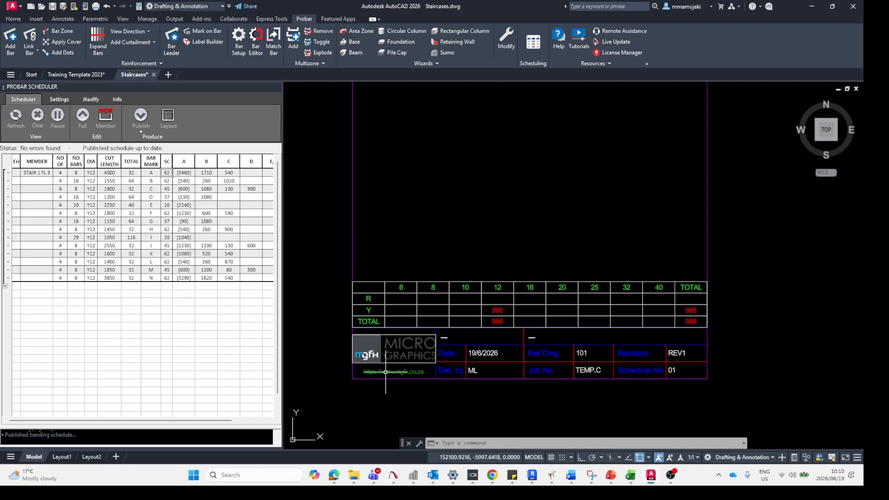
{"action": "scroll", "coordinate": [624, 368], "scroll_direction": "up", "scroll_amount": 4}
{"action": "scroll", "coordinate": [648, 354], "scroll_direction": "down", "scroll_amount": 2}
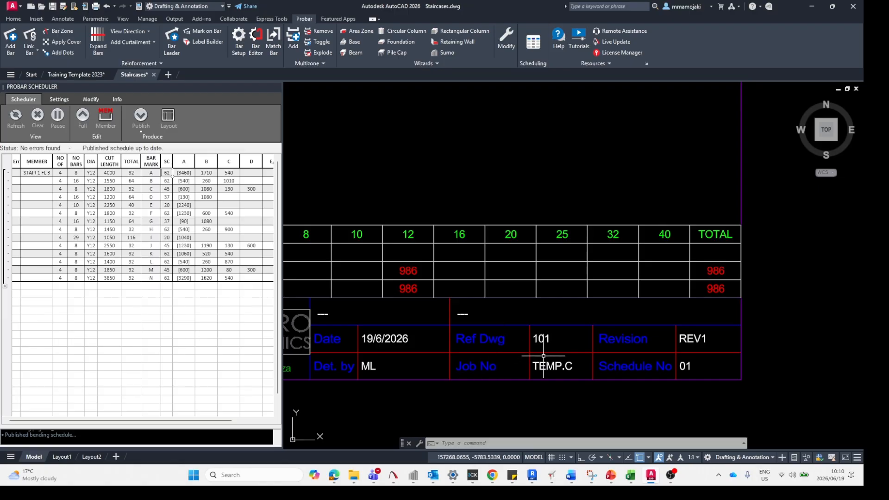
{"action": "scroll", "coordinate": [544, 353], "scroll_direction": "down", "scroll_amount": 2}
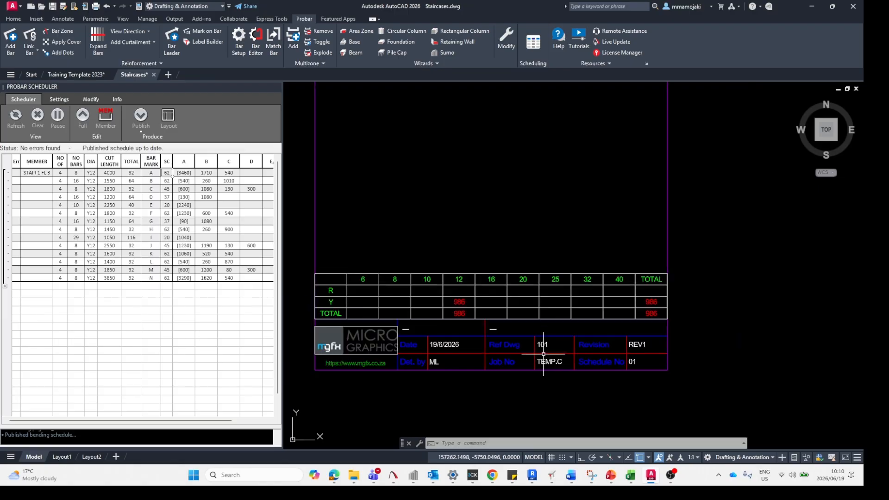
{"action": "scroll", "coordinate": [554, 327], "scroll_direction": "down", "scroll_amount": 3}
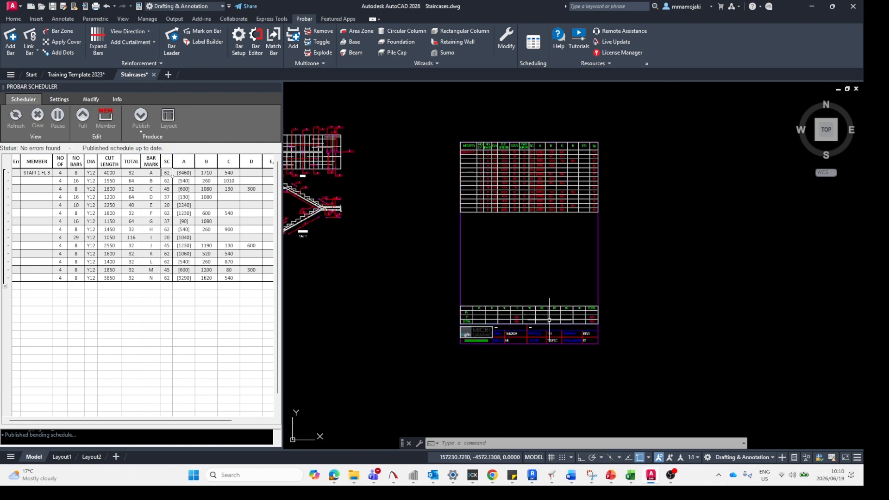
{"action": "scroll", "coordinate": [528, 317], "scroll_direction": "up", "scroll_amount": 4}
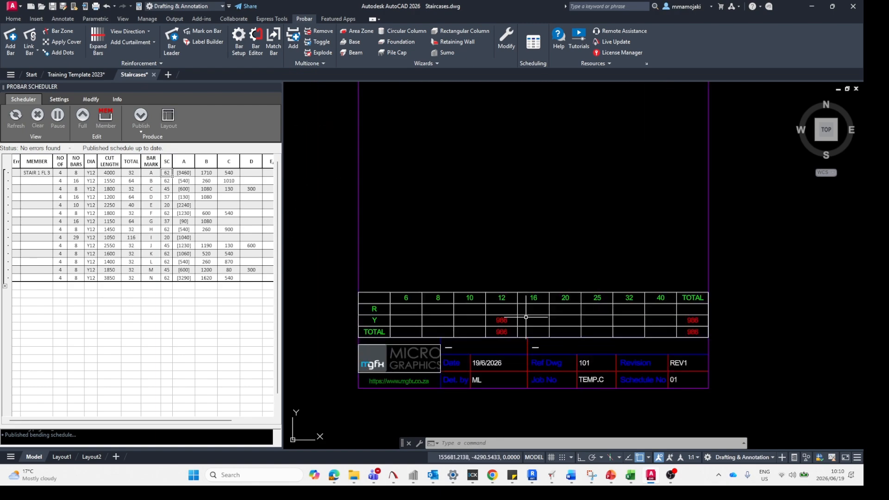
{"action": "scroll", "coordinate": [527, 319], "scroll_direction": "down", "scroll_amount": 1}
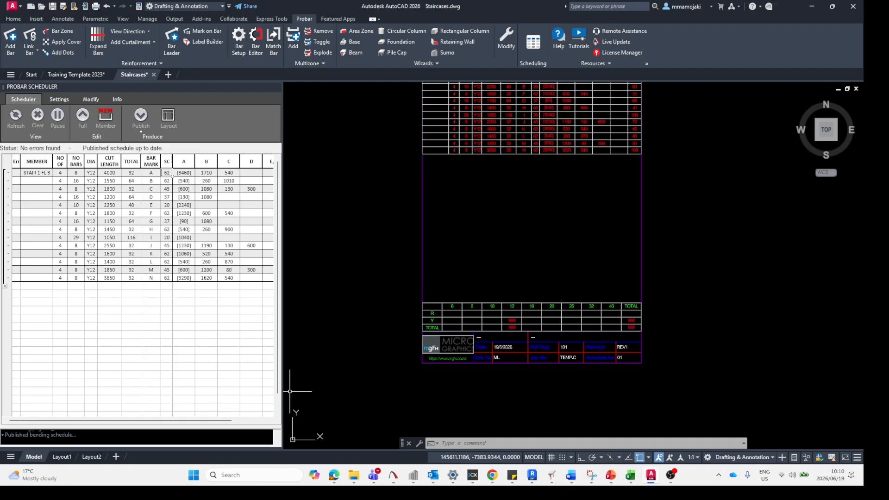
{"action": "key", "text": "alt+Tab"}
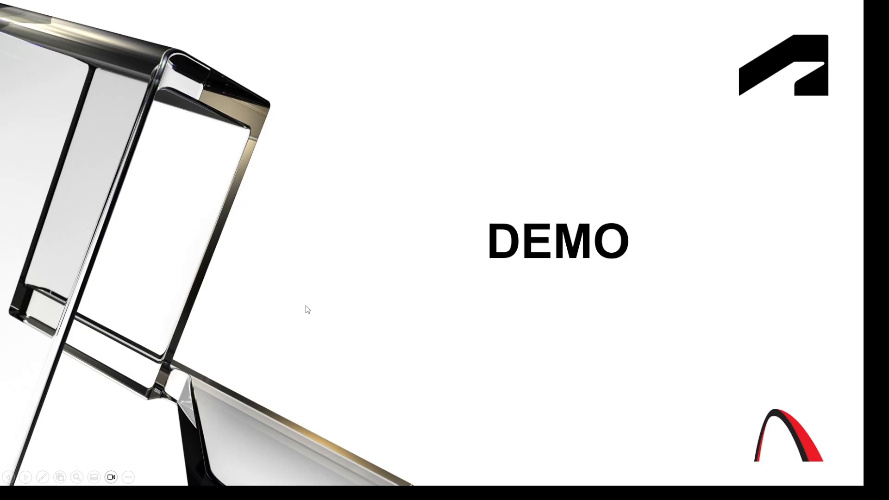